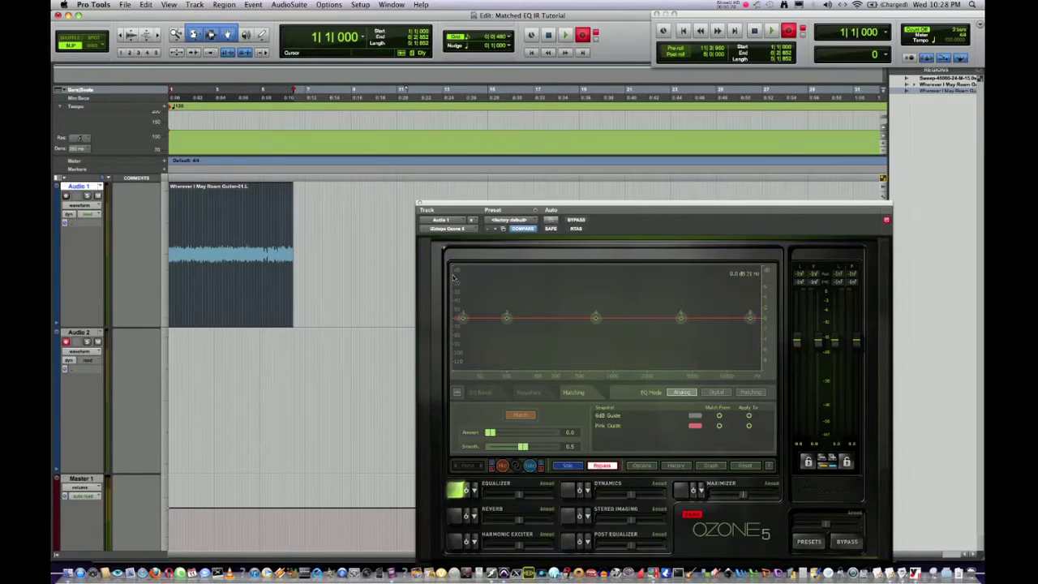
- Check the track inserts and routing in the mixer, and the Effects Loop block of the Sad But True preset in Axe-Edit
key("super+equal")
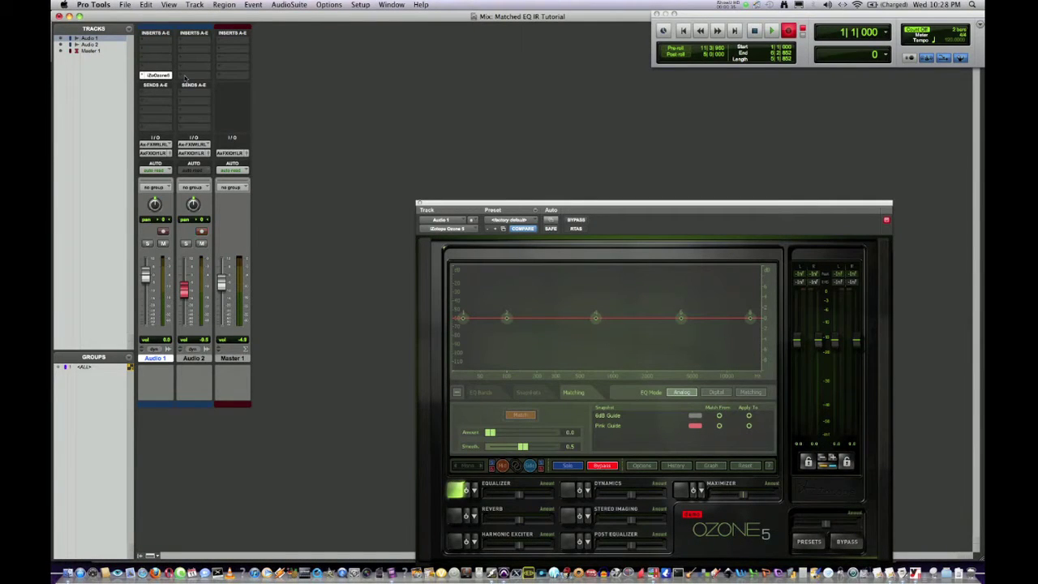
key("super+equal")
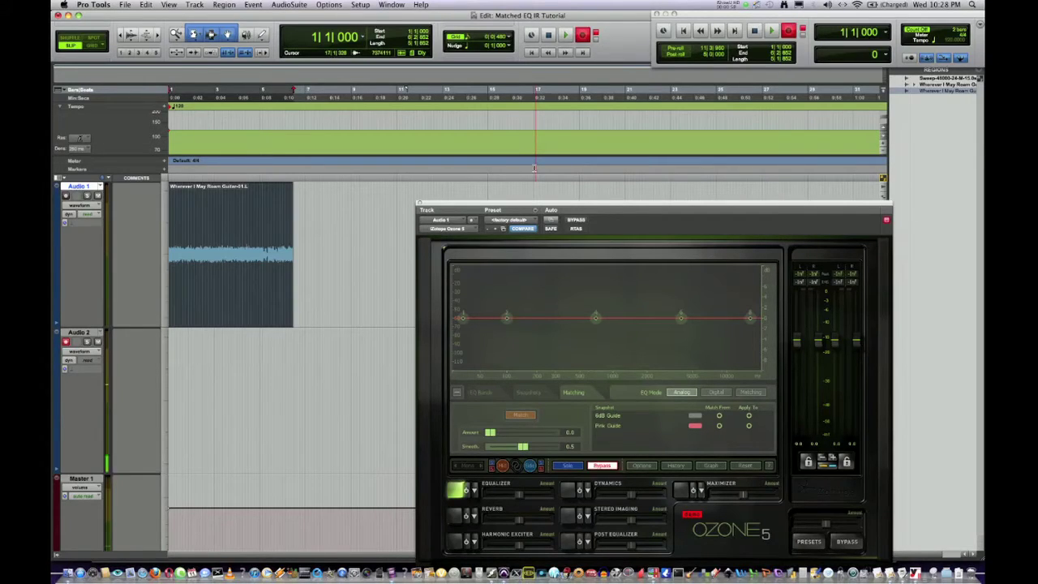
key("super+Tab")
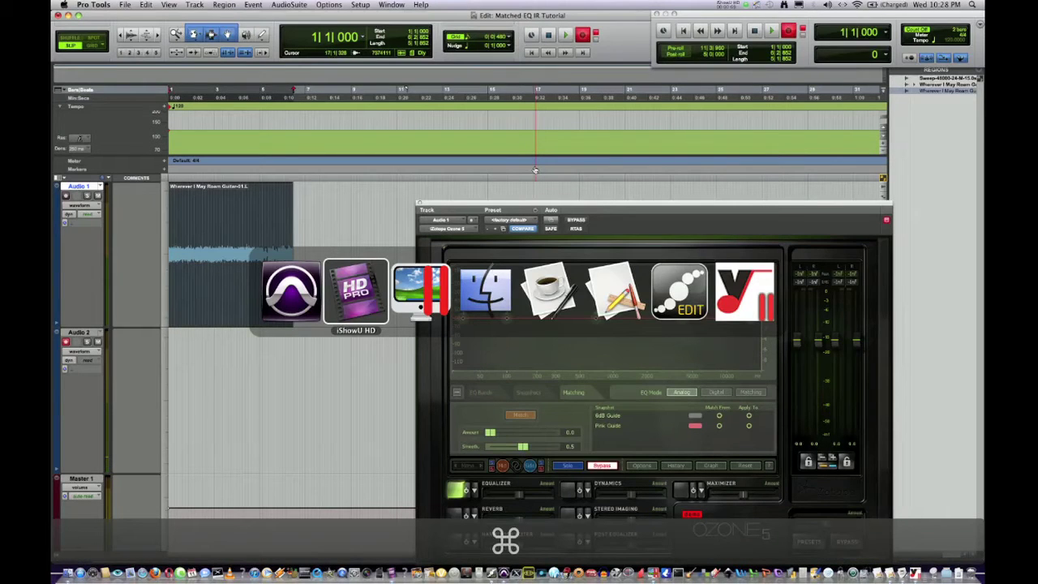
key("super+shift+Tab")
key("super+shift+Tab")
key("super+shift+Tab")
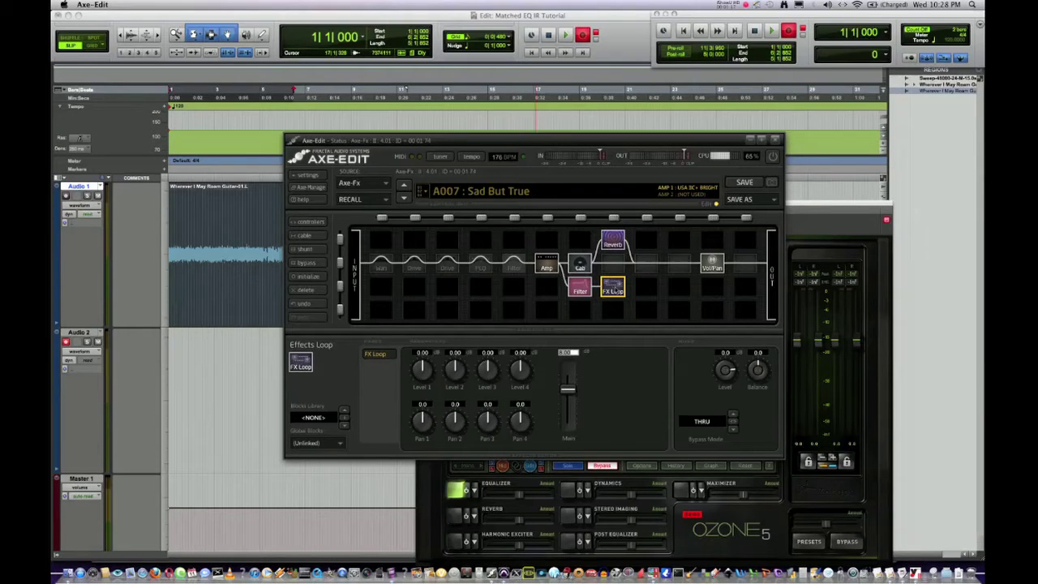
key("super+Tab")
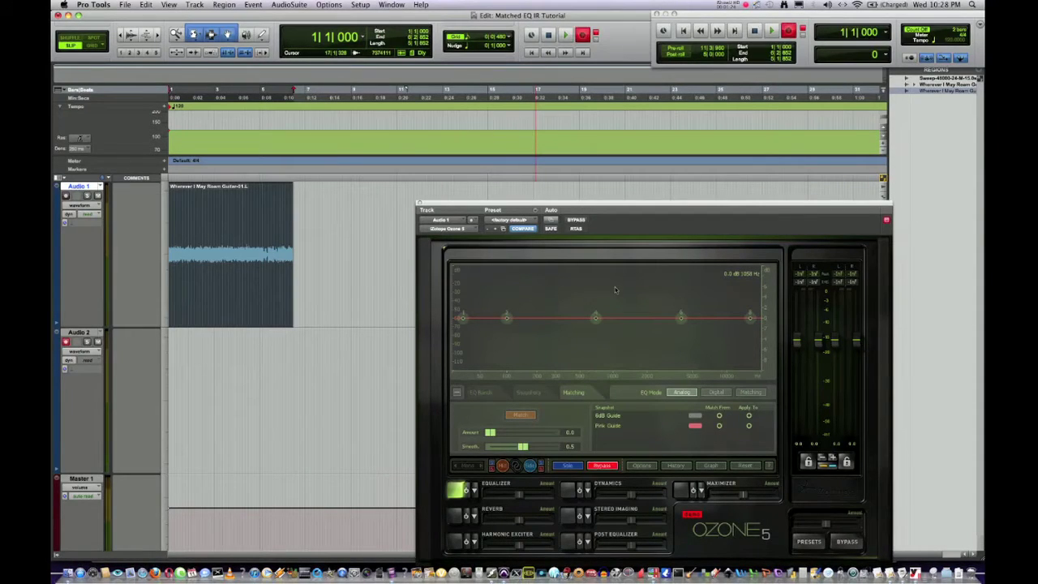
- Record the incoming guitar signal onto the Audio 2 track over the length of the Wherever I May Roam guitar clip
key("space")
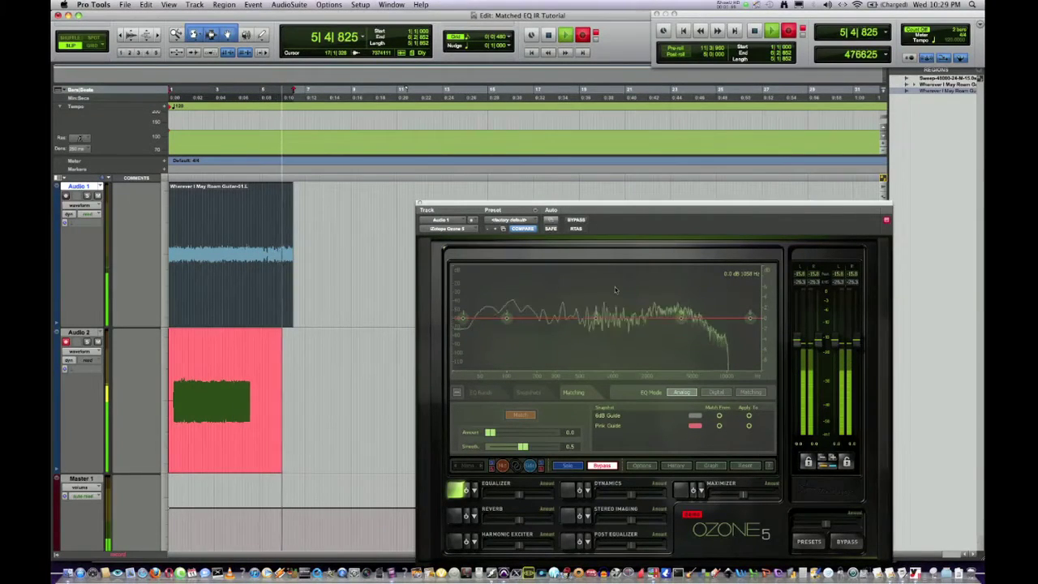
key("space")
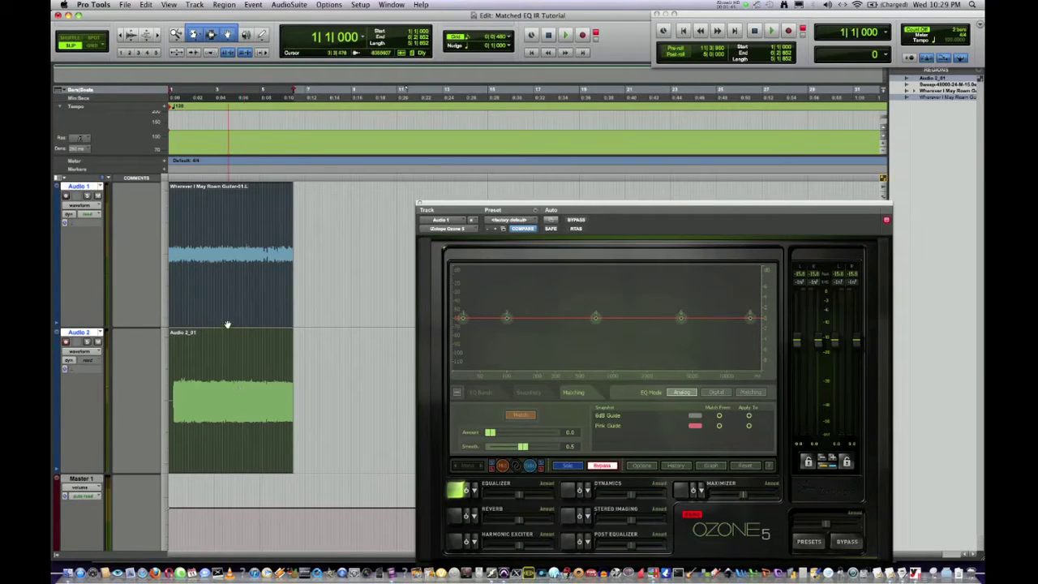
- Move the Wherever I May Roam clip to about bar 7 on Audio 1 and the recorded Audio 2 clip to the start of Audio 1
left_click_drag(227, 302, 206, 304)
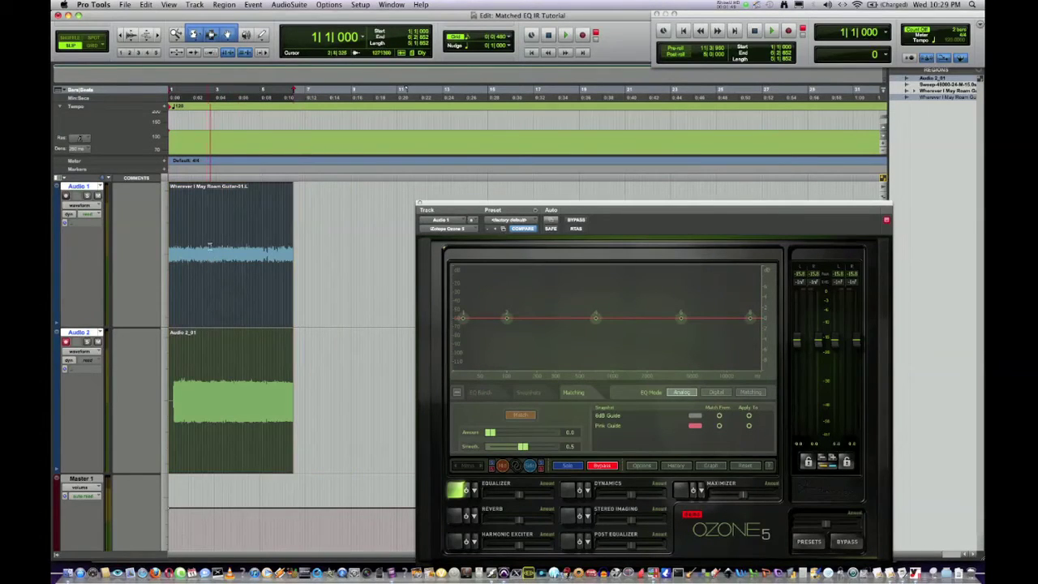
left_click(209, 246)
left_click(215, 273)
left_click_drag(346, 292, 358, 294)
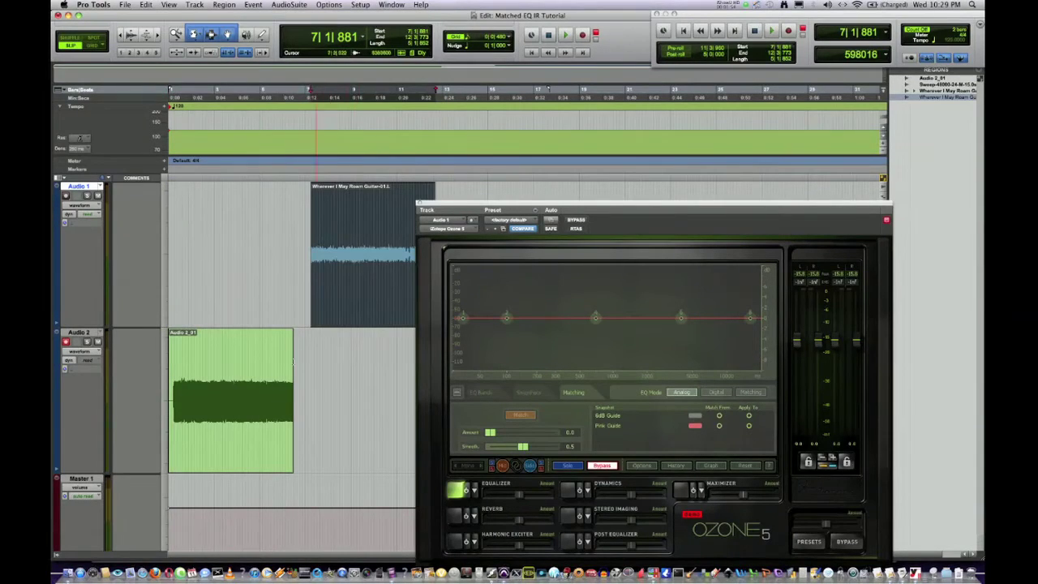
left_click_drag(269, 394, 228, 291)
left_click(230, 418)
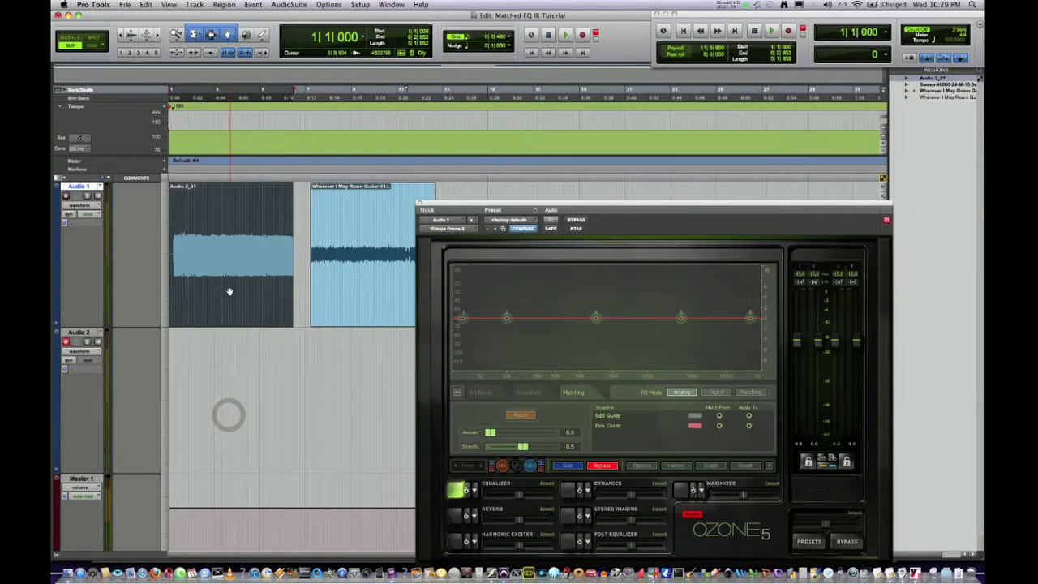
left_click(343, 302)
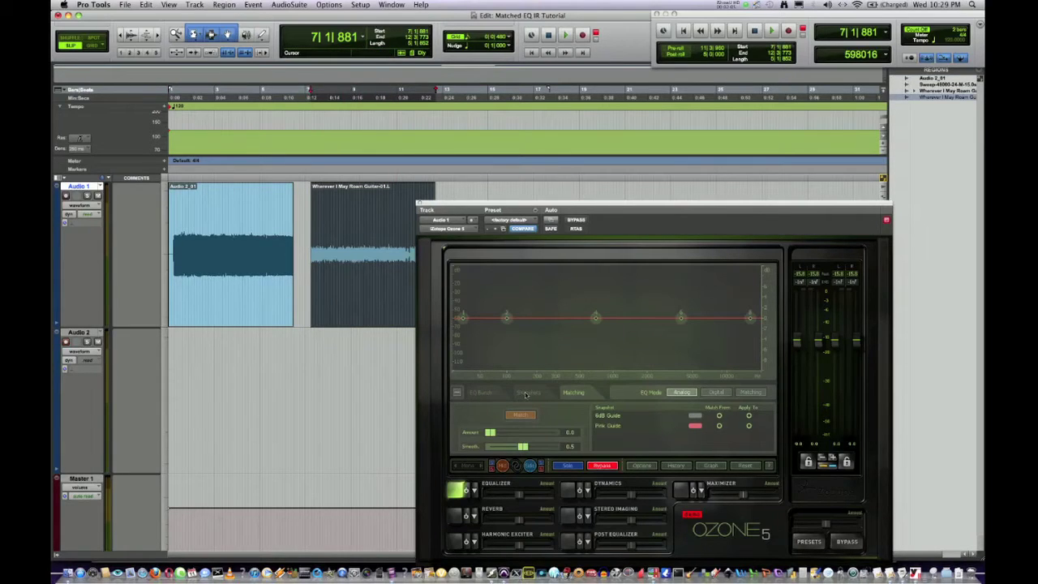
- Configure the Ozone equalizer options with a frequency resolution of 3 Hz and a buffer size of 8192
left_click(641, 468)
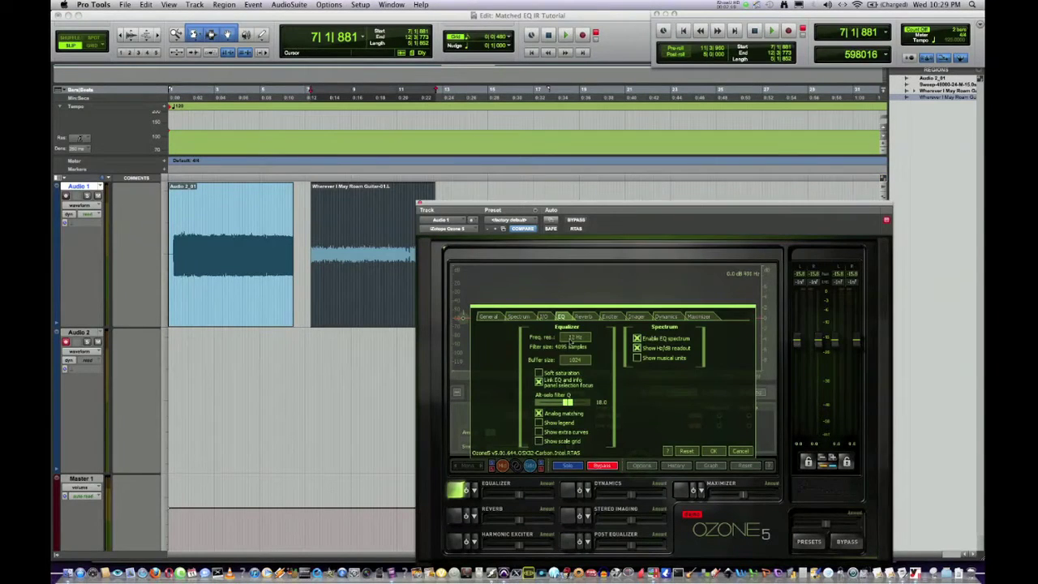
left_click(572, 342)
left_click(573, 339)
left_click(575, 362)
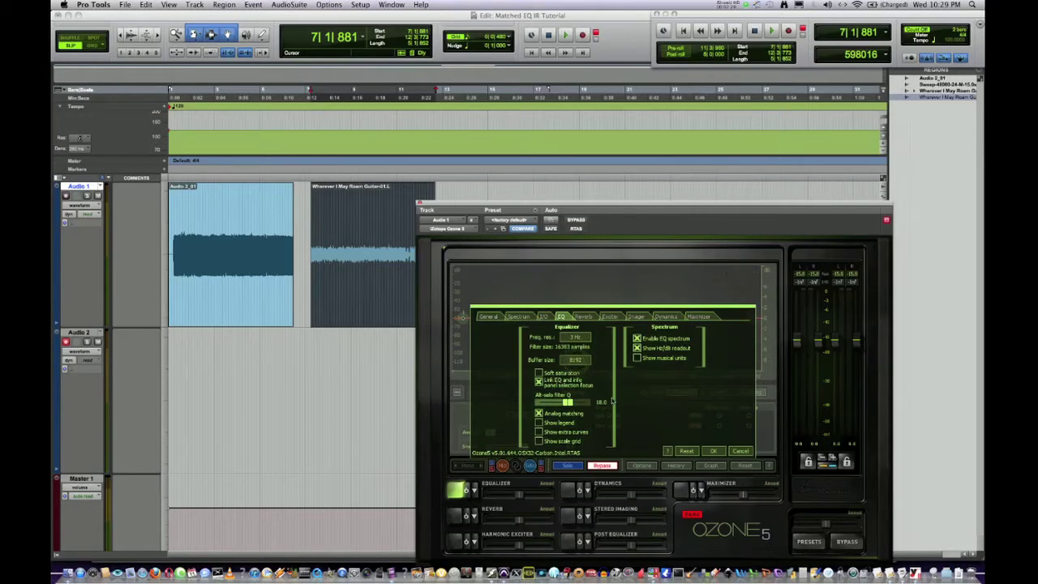
left_click(713, 451)
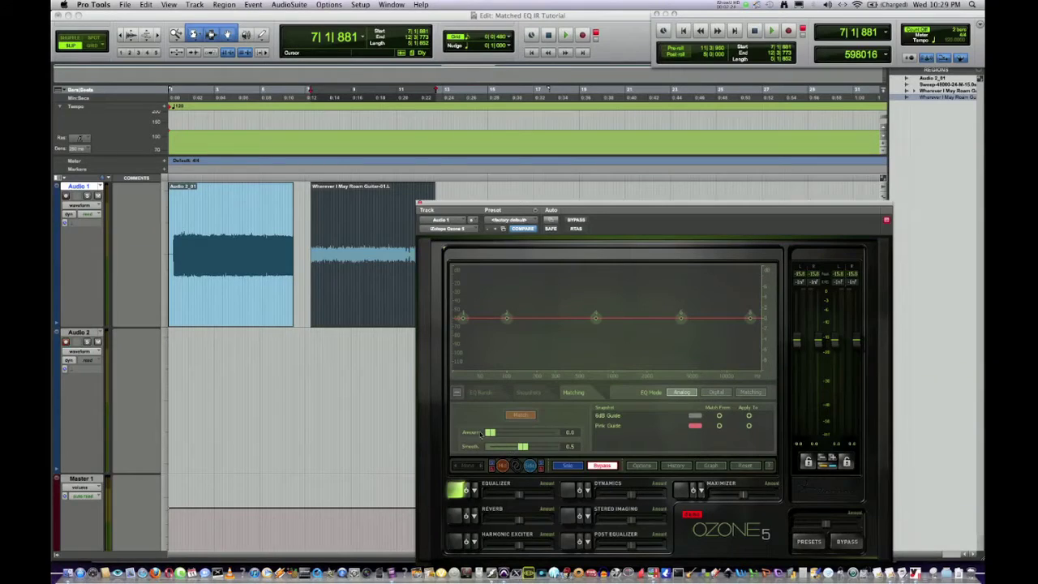
- Capture an EQ spectrum snapshot in Ozone while the Wherever I May Roam clip plays
left_click(527, 392)
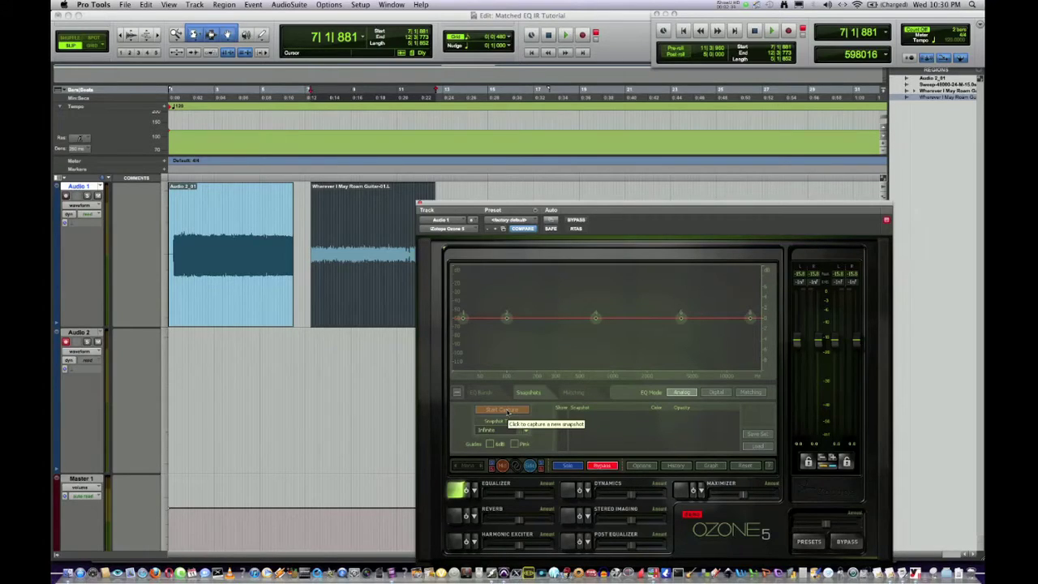
left_click(506, 411)
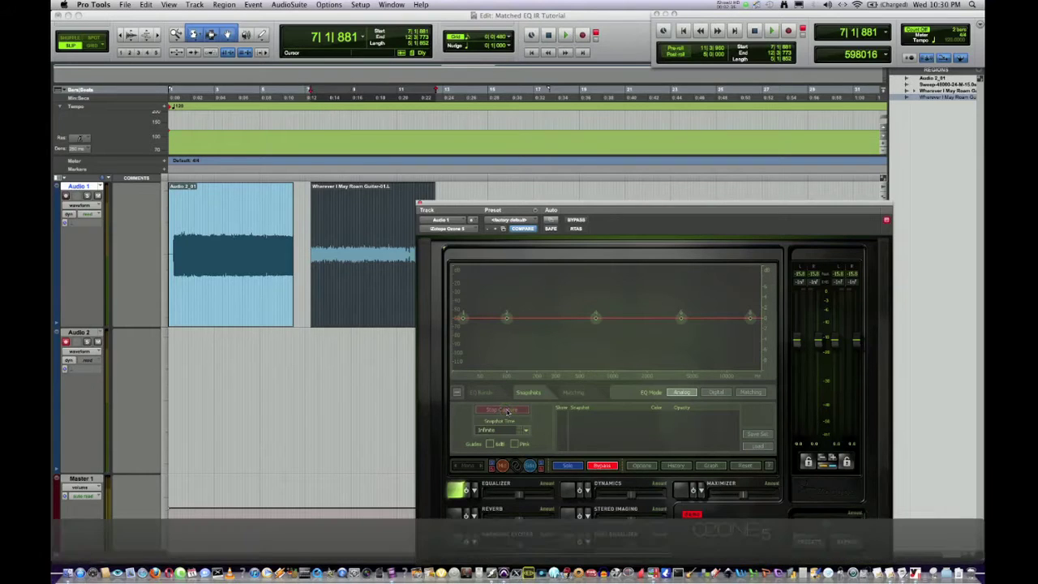
key("space")
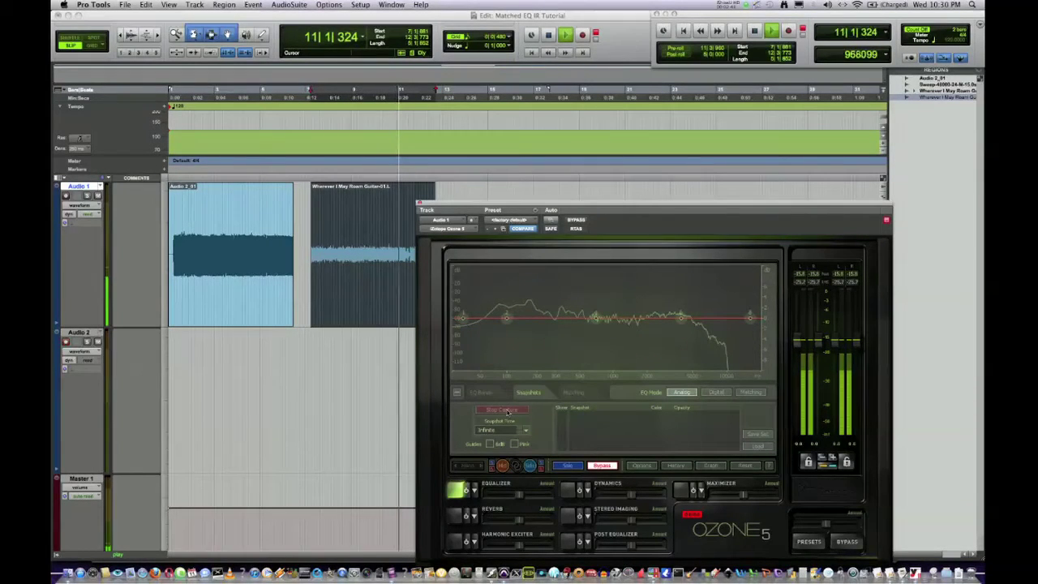
key("space")
left_click(508, 411)
- Rename the captured snapshot as Roam
double_click(590, 416)
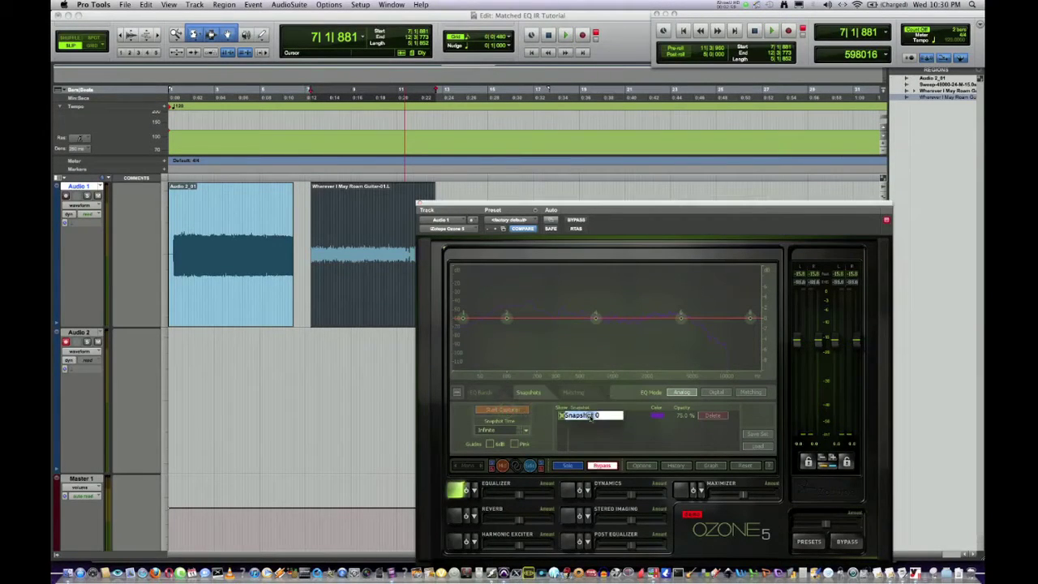
type("Roam")
key("Return")
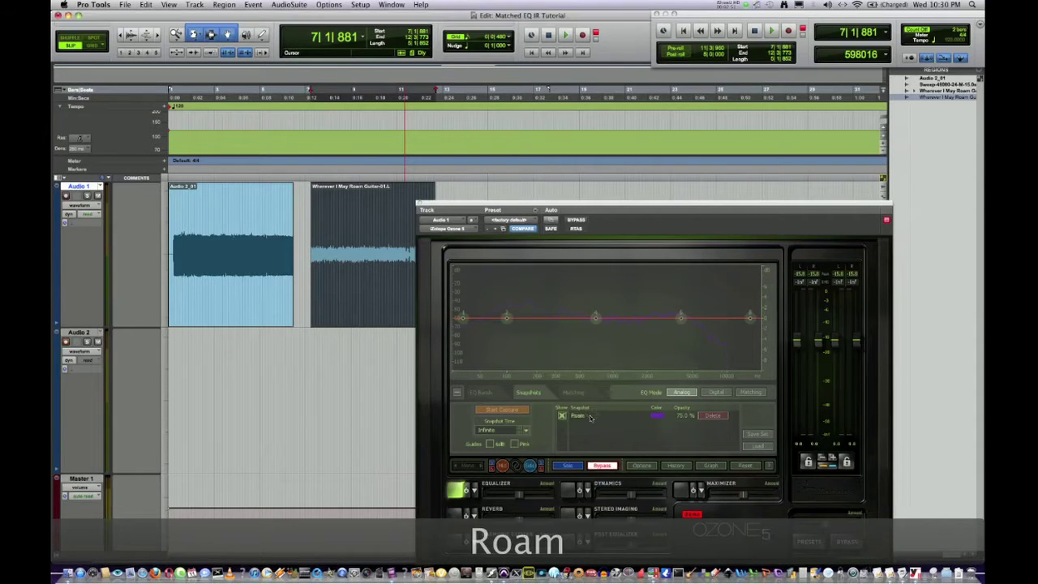
- Capture a second spectrum snapshot while the recorded guitar clip plays, lowering the Master 1 fader during playback
left_click(259, 304)
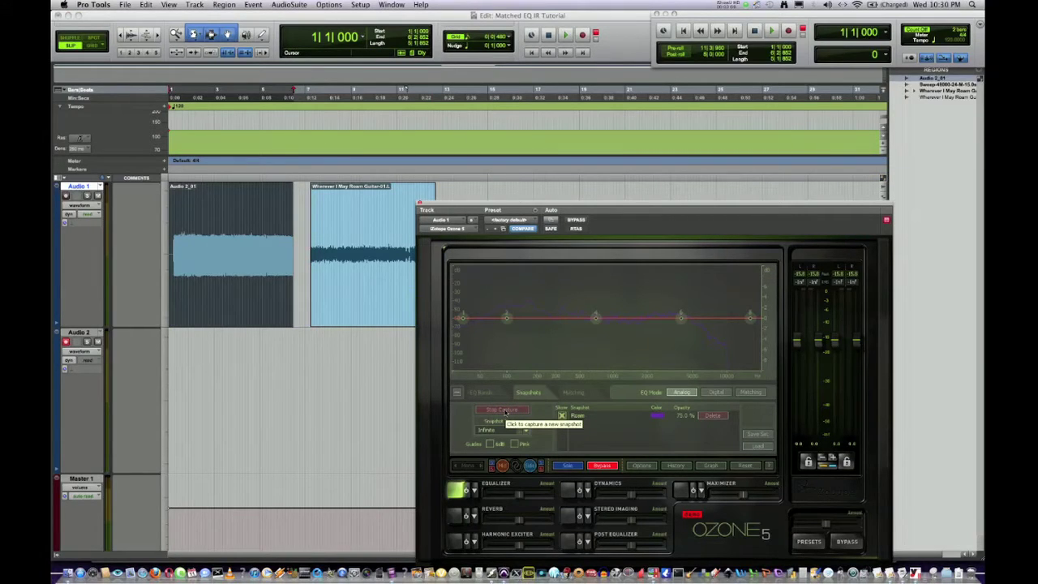
key("space")
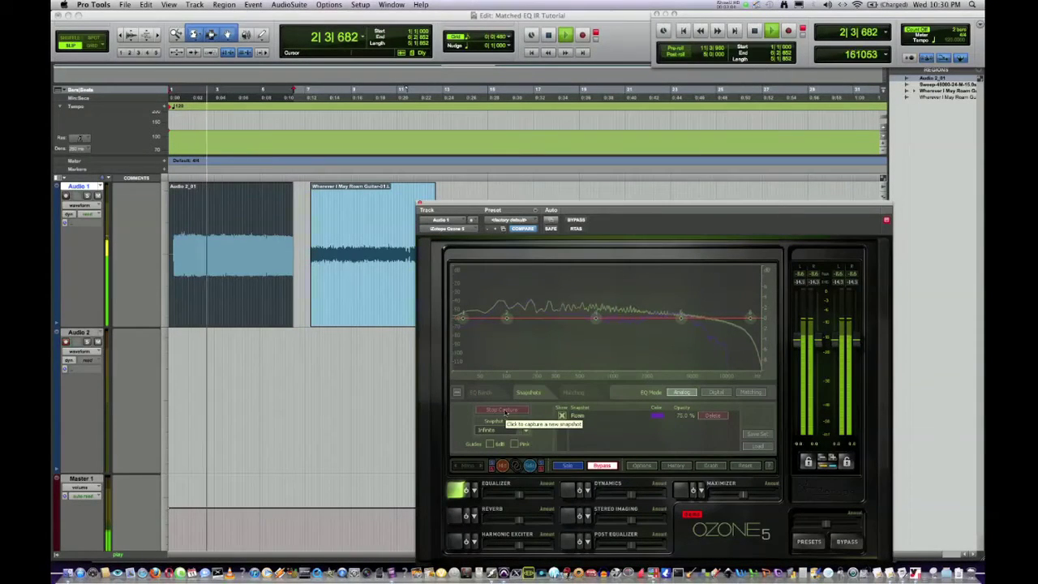
key("super+equal")
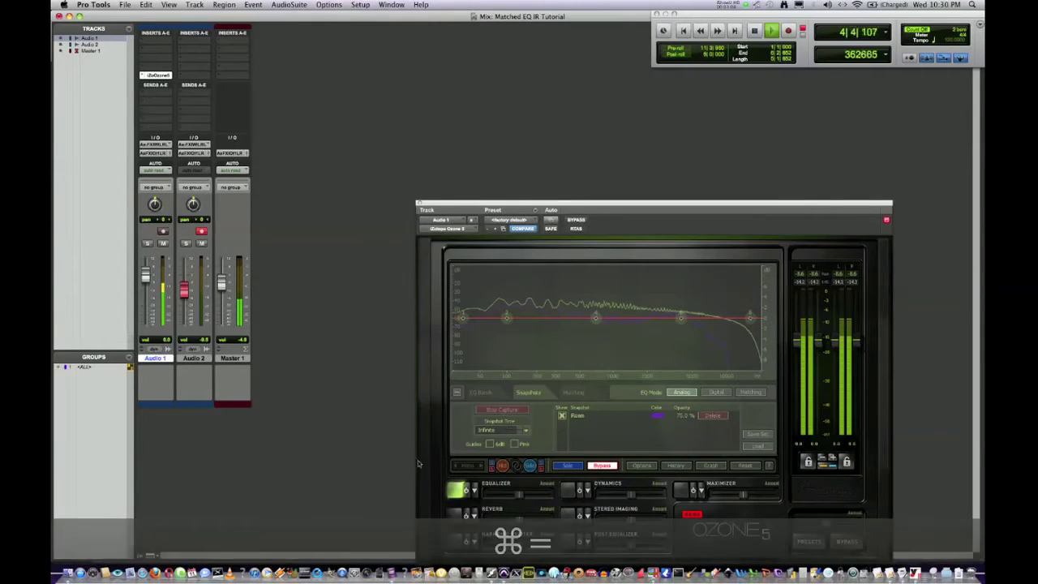
left_click_drag(220, 284, 220, 296)
key("space")
key("super+equal")
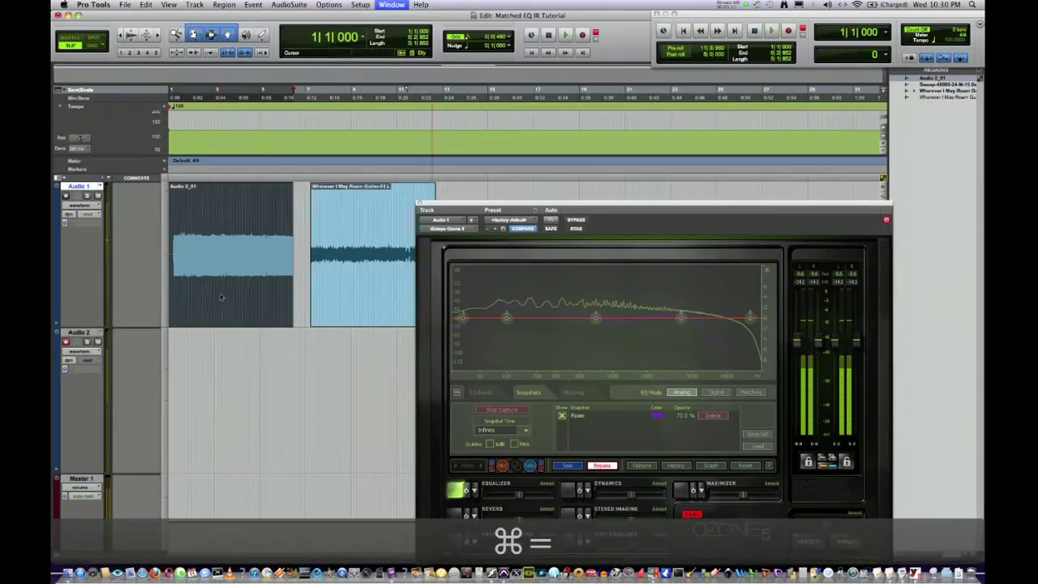
left_click(512, 410)
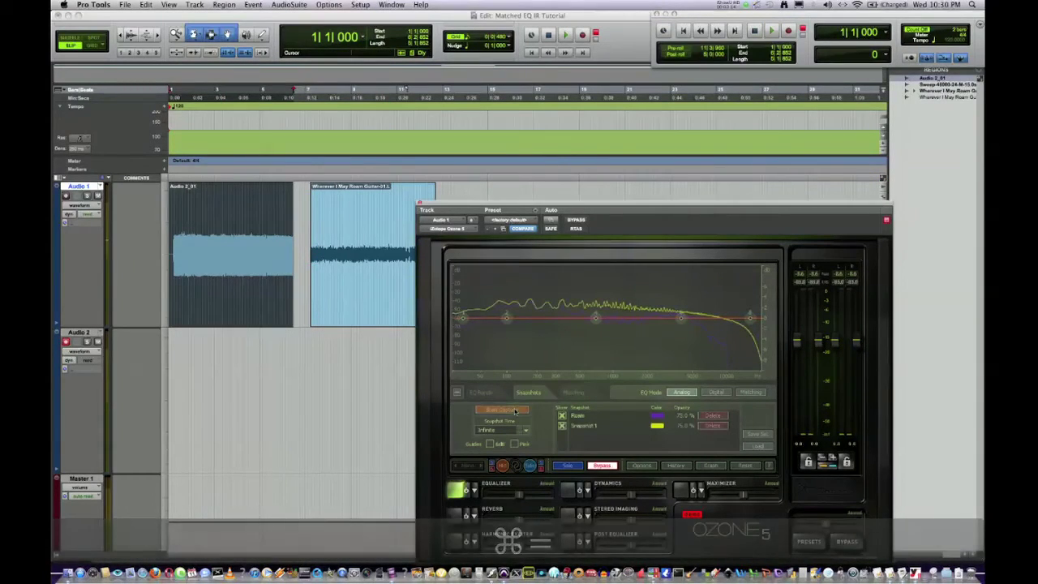
- Rename the second snapshot as Cat Arse
double_click(578, 428)
type("Cat")
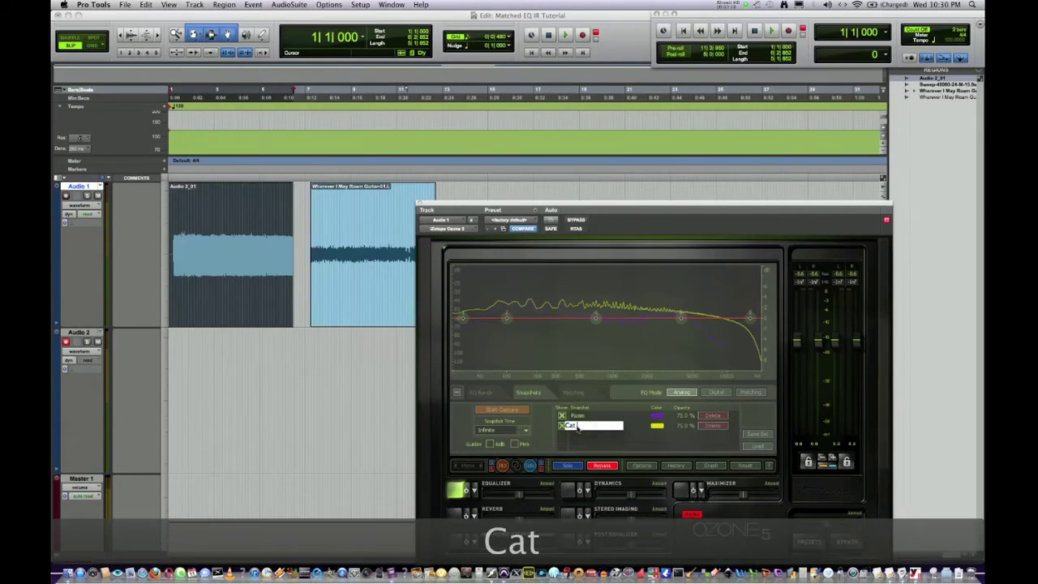
type(" Arse")
key("Return")
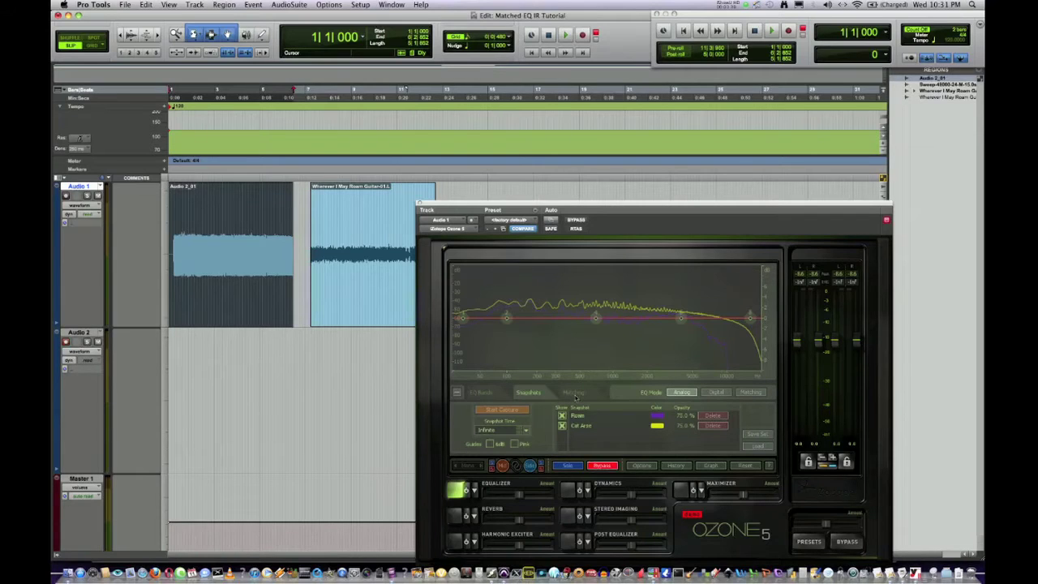
- Turn off the equalizer bypass and set the EQ matching to match from the Cat Arse snapshot and apply to Roam
left_click(573, 393)
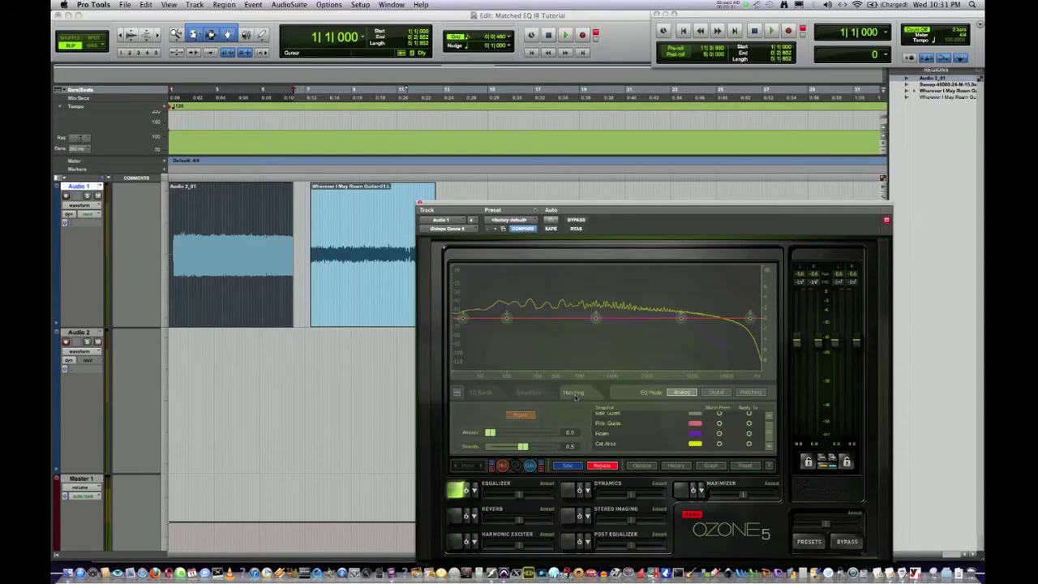
left_click(601, 466)
left_click(597, 467)
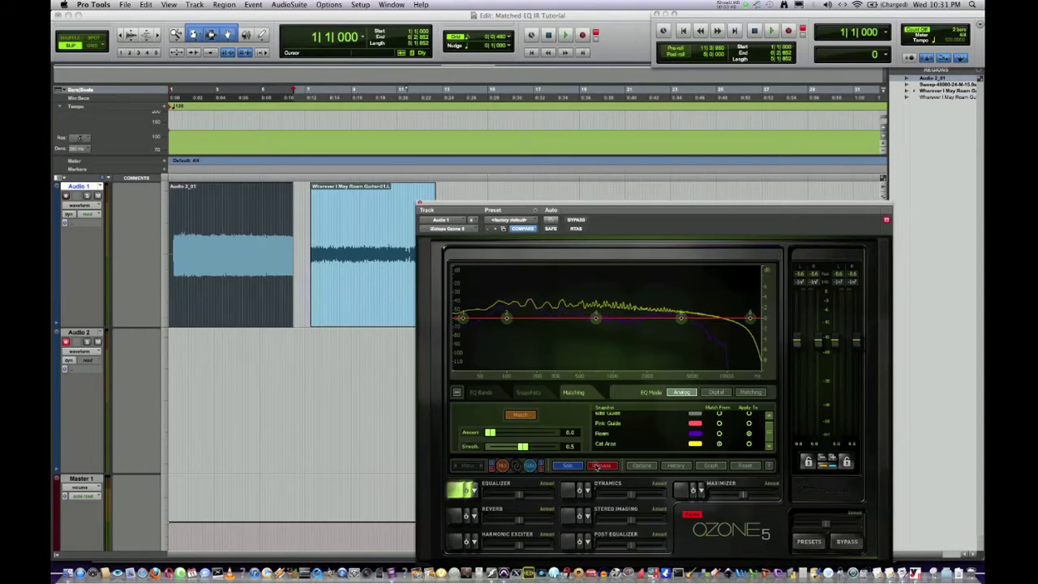
left_click(719, 444)
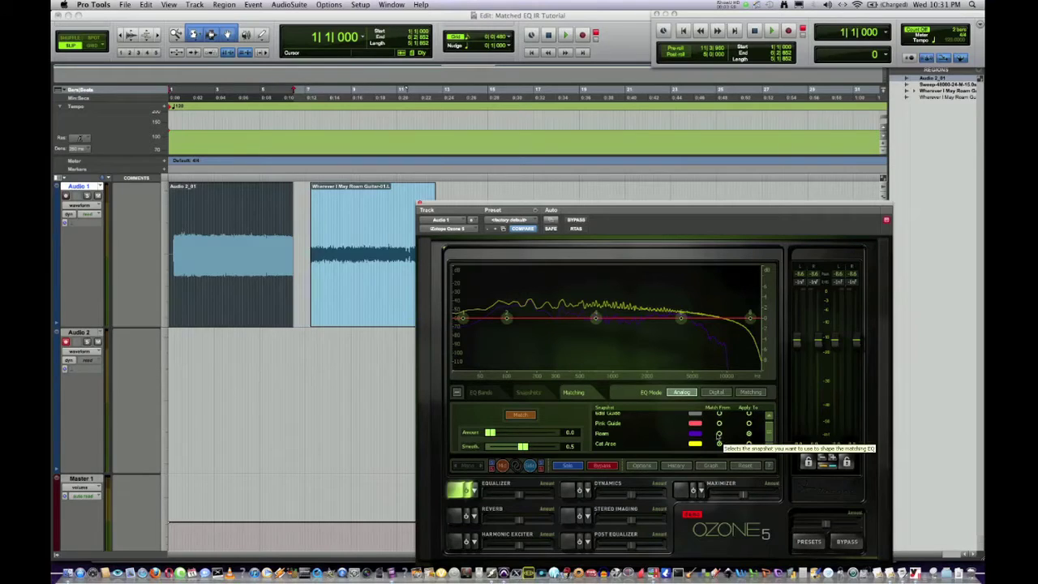
- Try matching from Roam and applying to Cat Arse, and restore the matching from Cat Arse to Roam
left_click(719, 434)
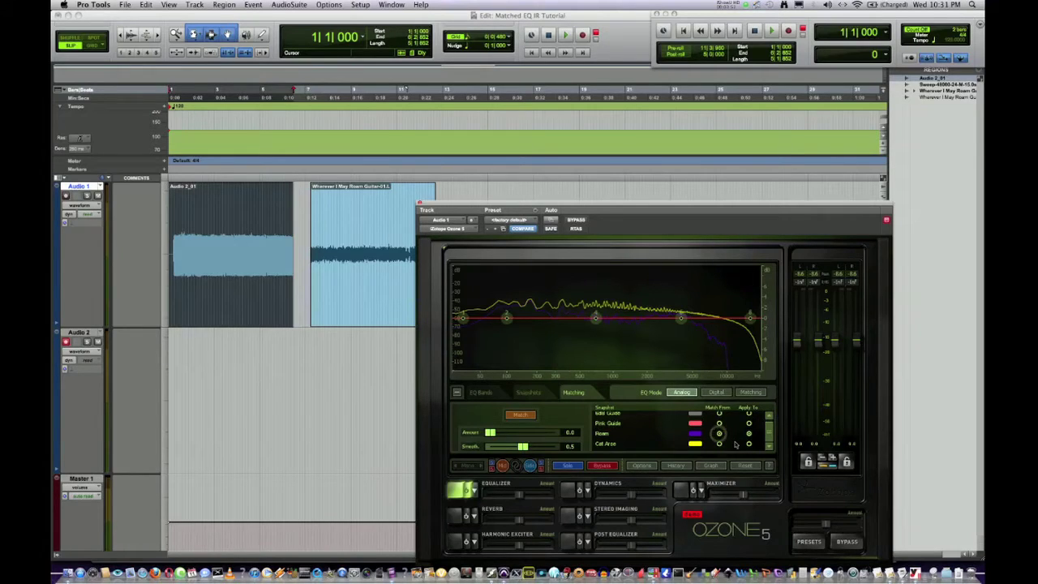
left_click(748, 444)
left_click(719, 445)
left_click(749, 434)
- Set the EQ mode to Matching with the match Amount at 100.0 and Smooth at 0.0
left_click(747, 392)
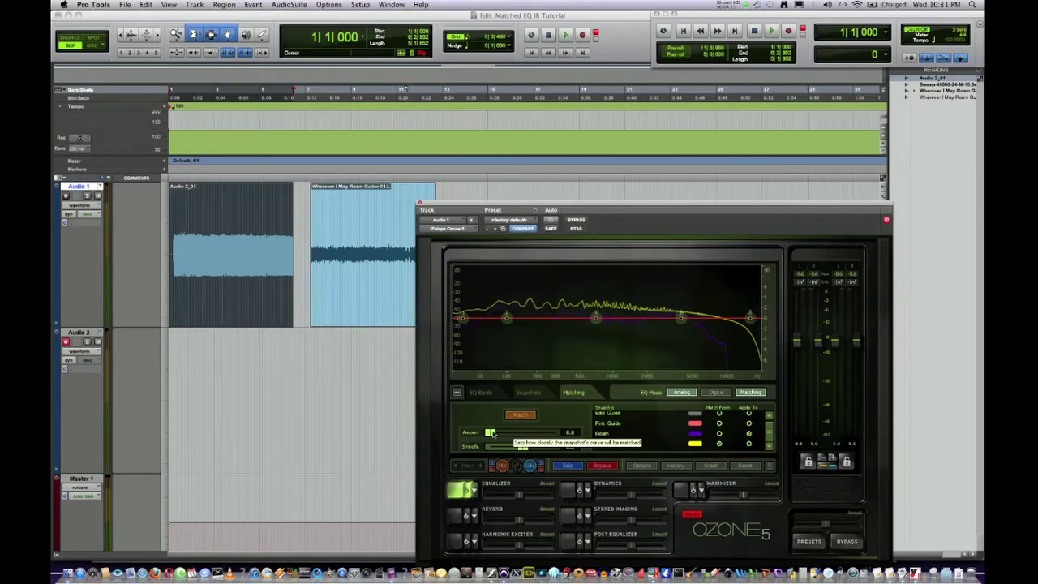
left_click_drag(490, 433, 562, 433)
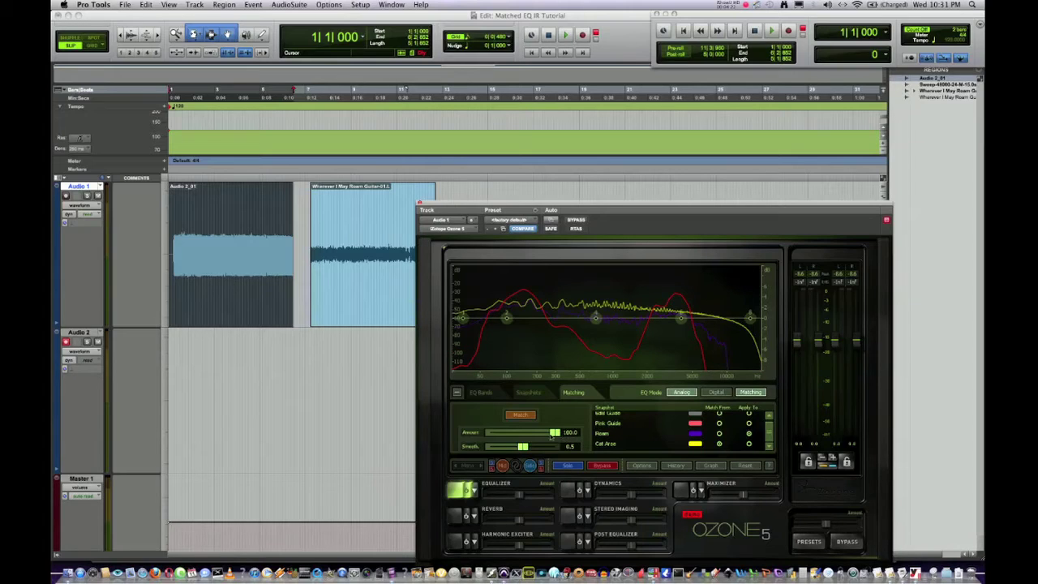
left_click_drag(548, 436, 518, 436)
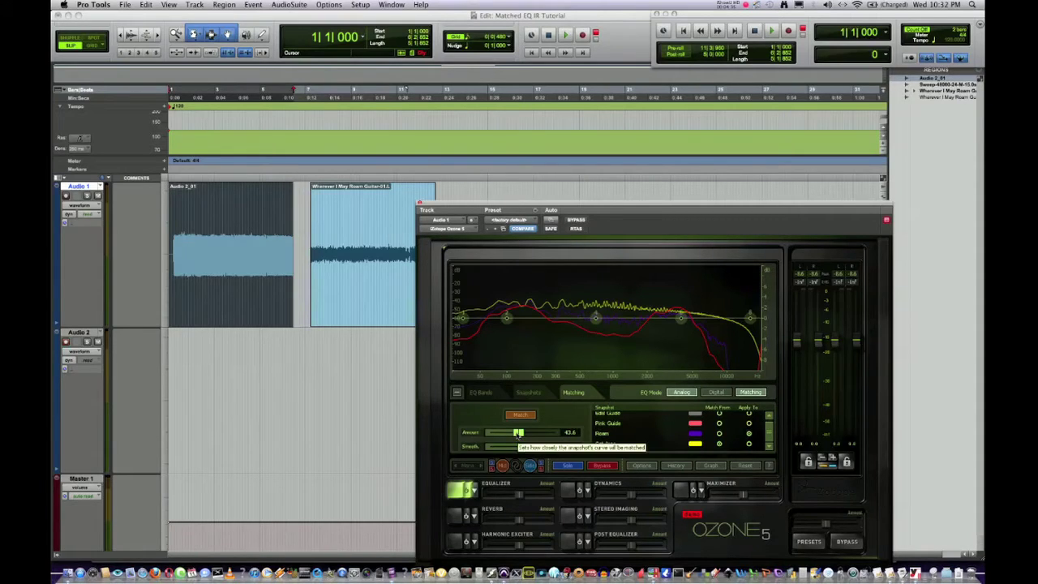
left_click_drag(519, 433, 560, 436)
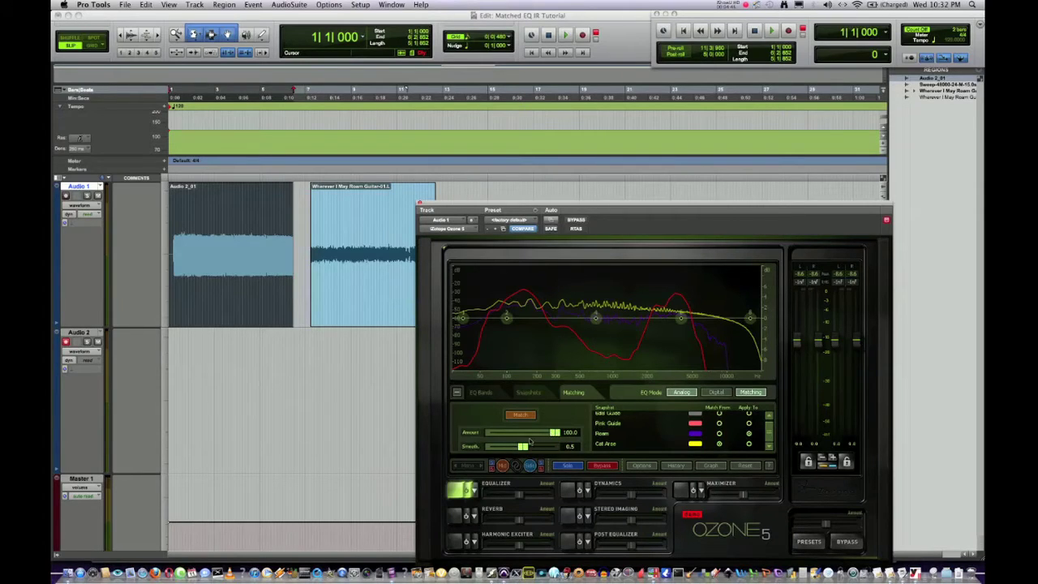
left_click_drag(523, 447, 488, 447)
- Move the Wherever I May Roam guitar region from Audio 1 to Audio 2, starting directly after the recorded Audio 2_01 region
left_click(353, 313)
left_click(347, 299)
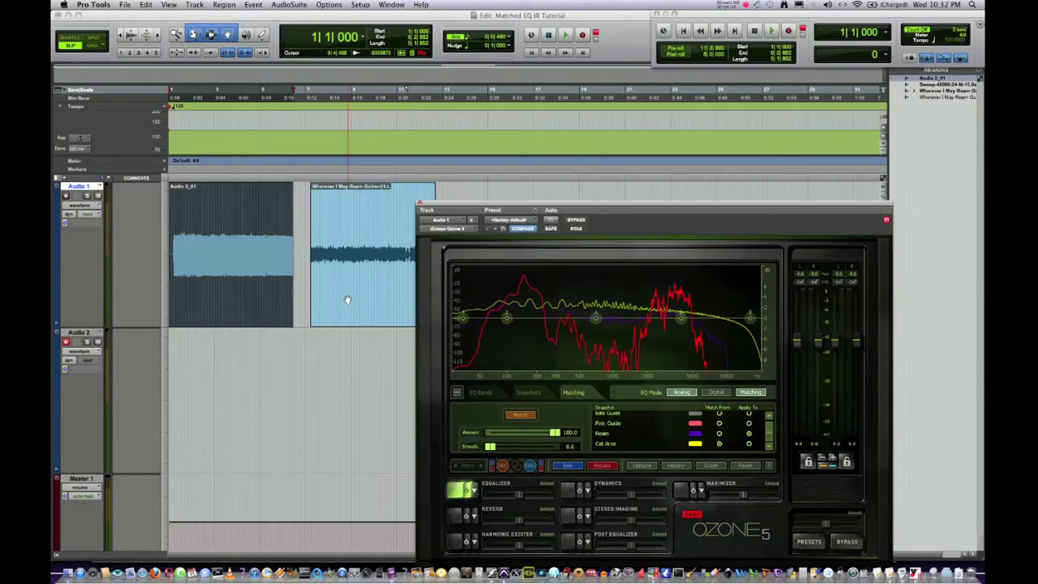
left_click_drag(347, 299, 332, 362)
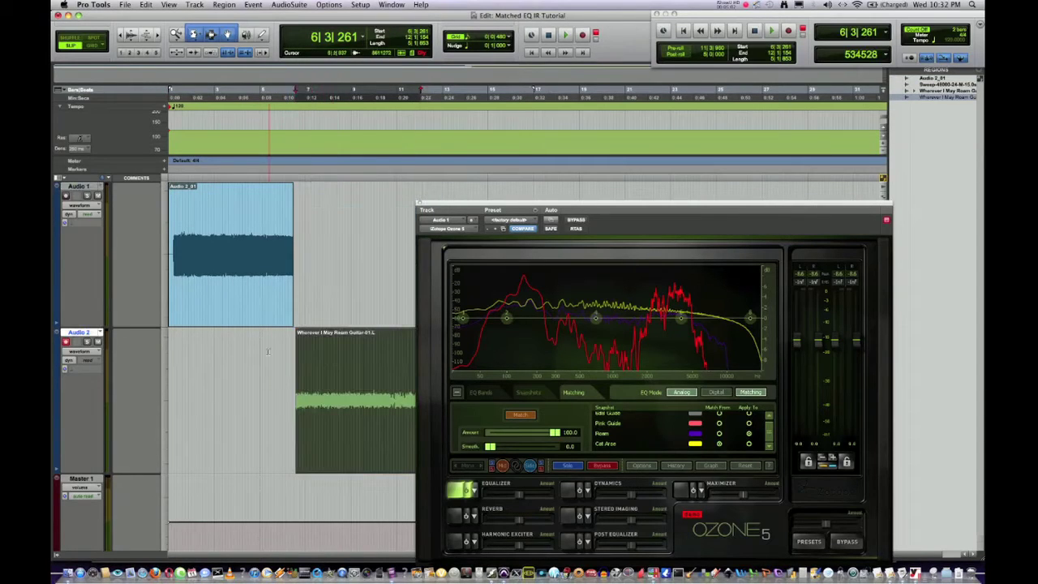
- Rebalance the mixer by raising the Audio 2 fader to 0.0 and the Master 1 fader, and lowering the Audio 1 fader
key("super+equal")
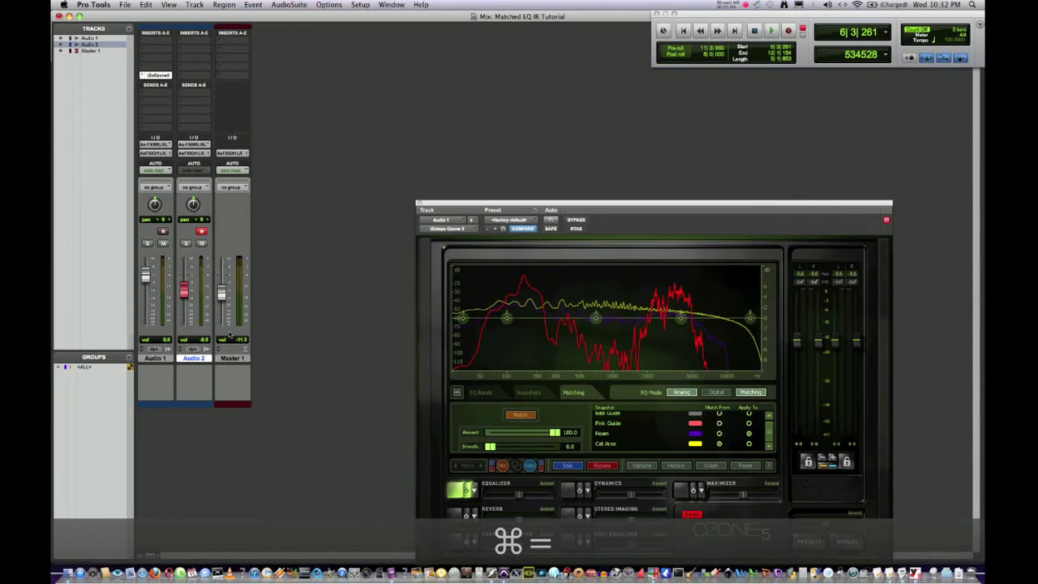
left_click_drag(184, 290, 222, 282)
left_click_drag(146, 276, 145, 285)
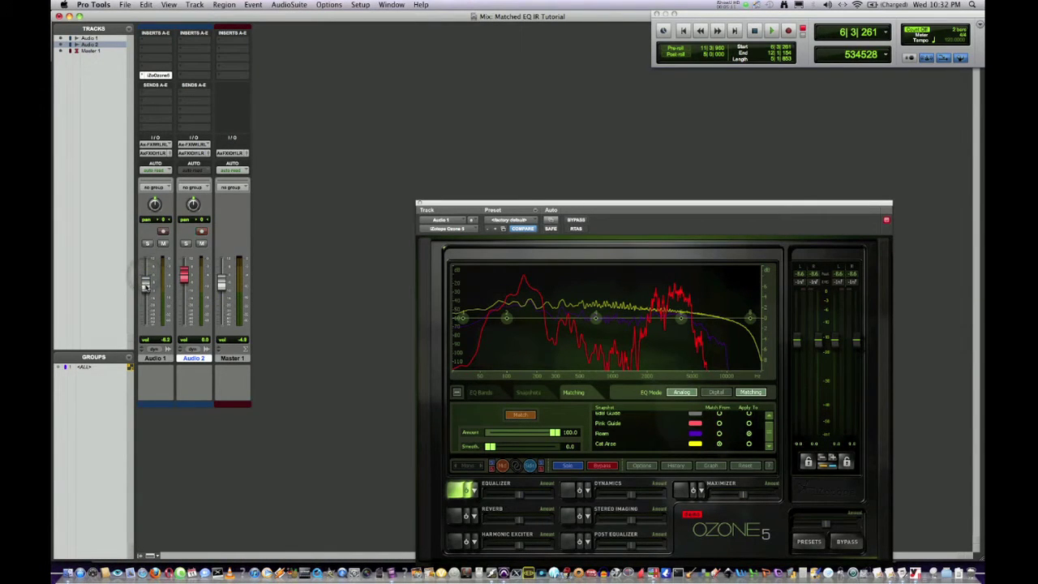
key("super+equal")
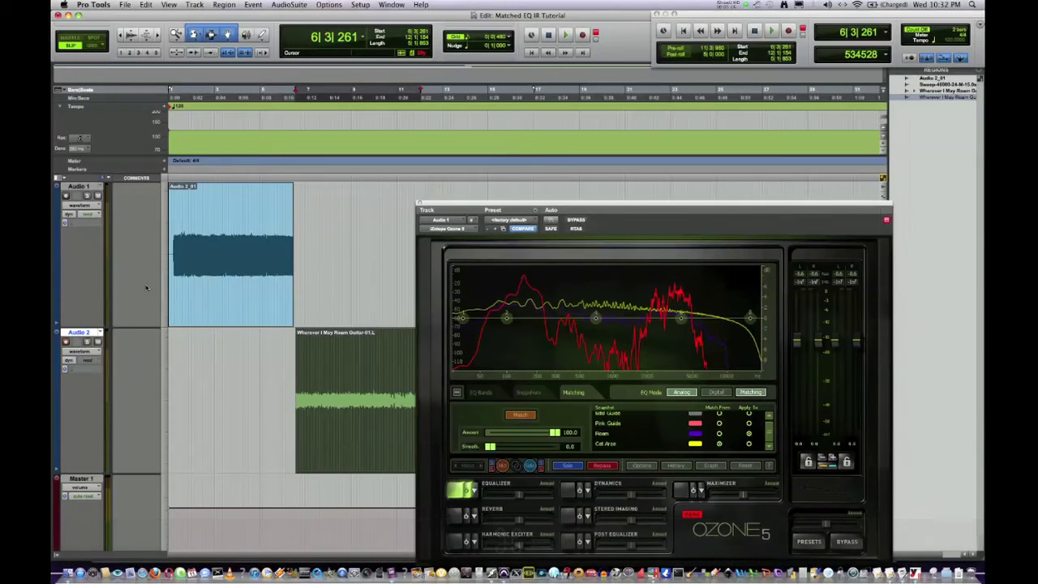
- Play the matched guitar signal and the Wherever I May Roam region back to back to compare their tone
key("super+equal")
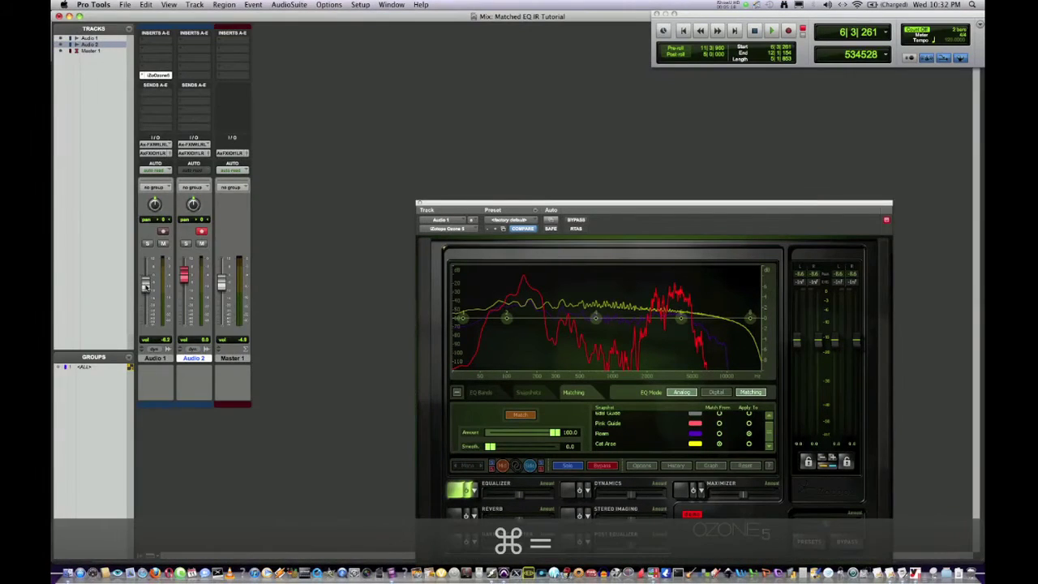
key("space")
key("super+equal")
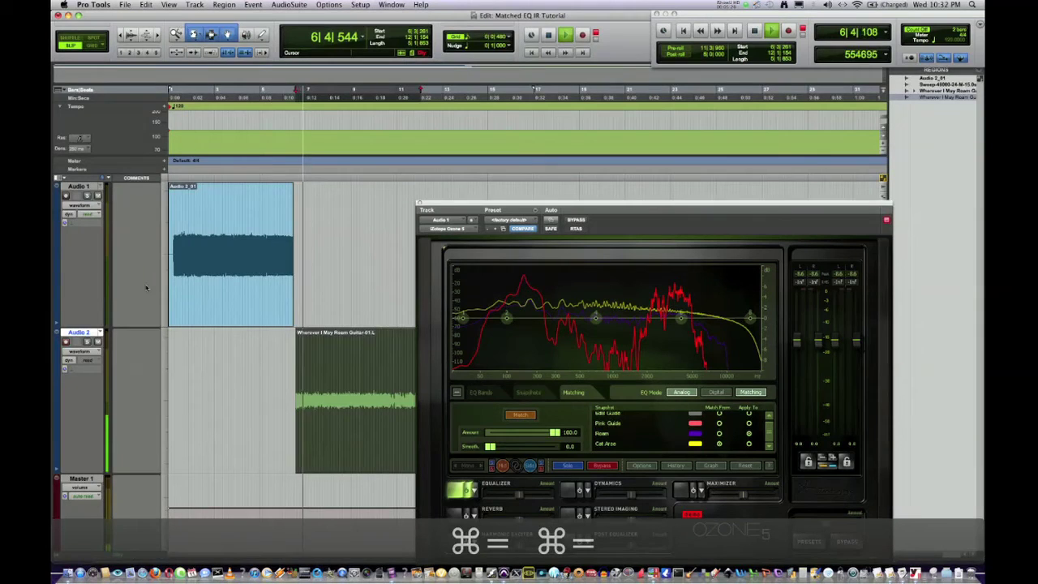
key("space")
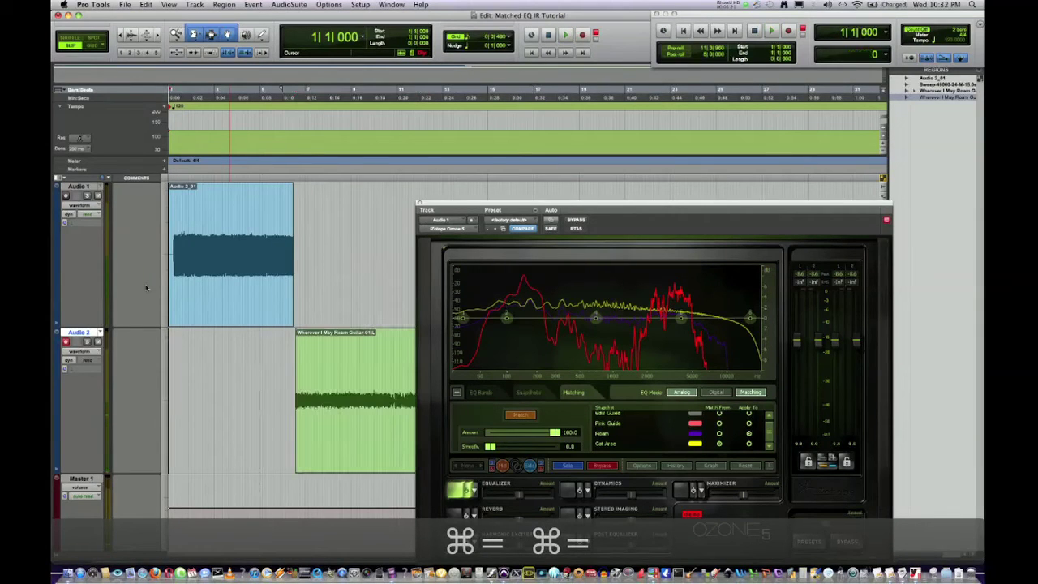
key("space")
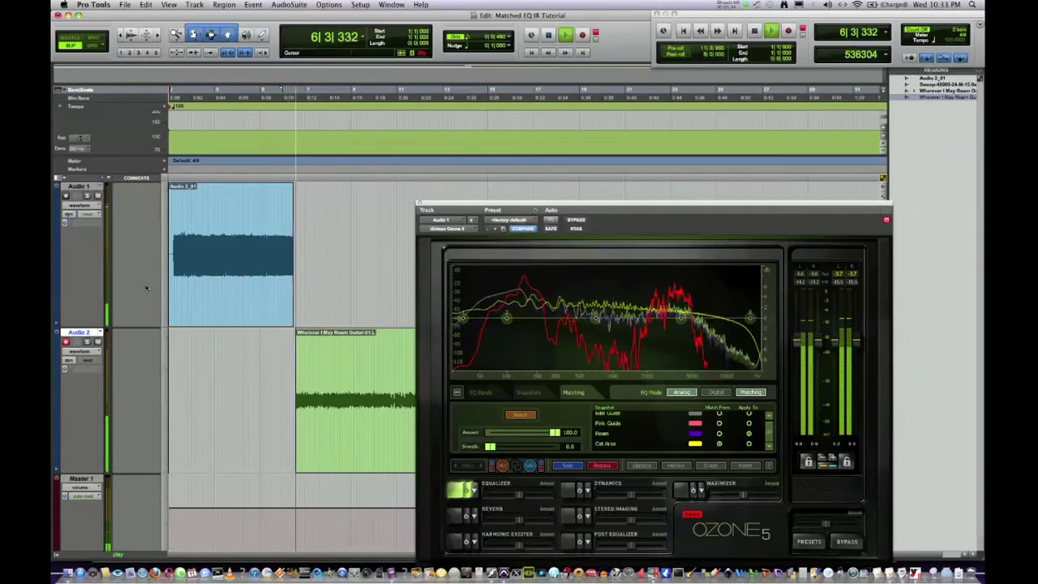
- Raise the Master 1 fader to about -1 dB during playback, stop the transport and return to the edit view
key("super+equal")
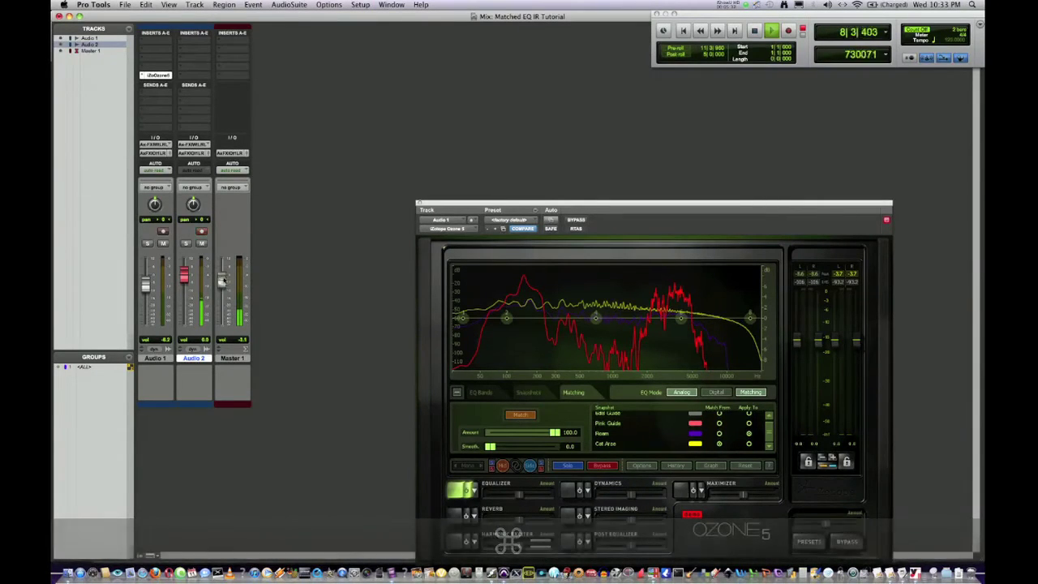
left_click_drag(222, 281, 220, 276)
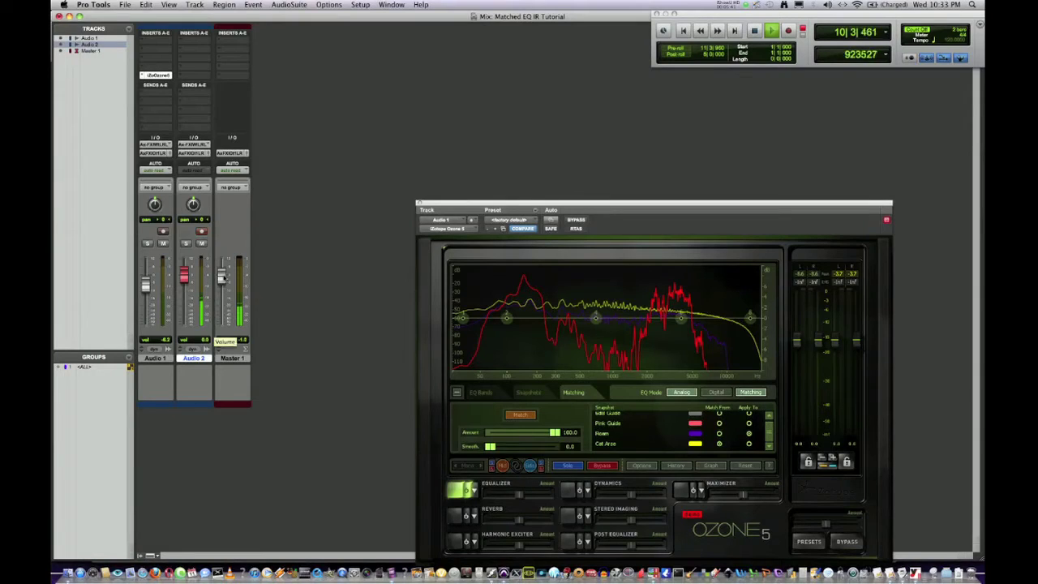
key("space")
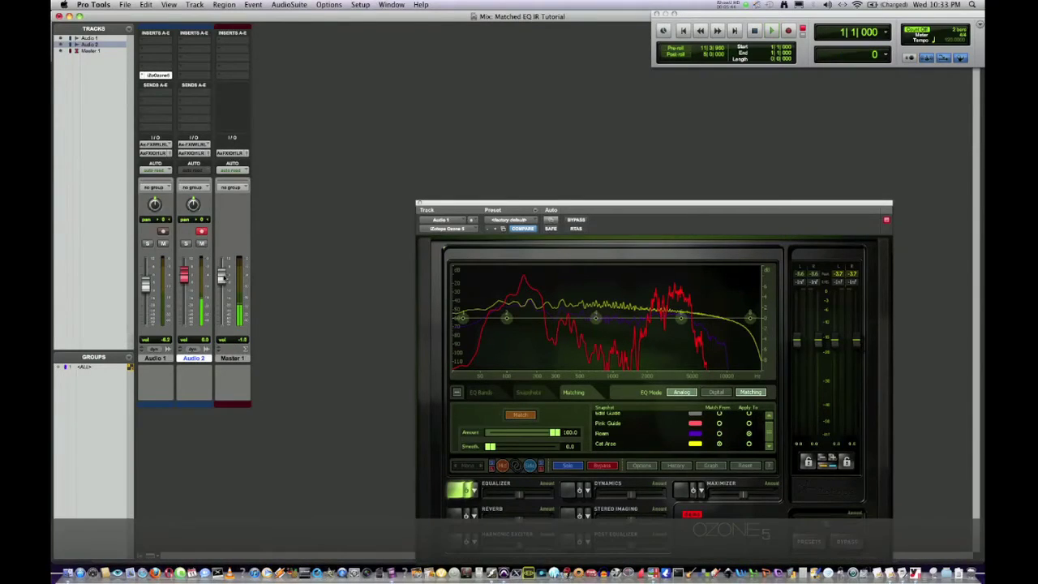
key("super+equal")
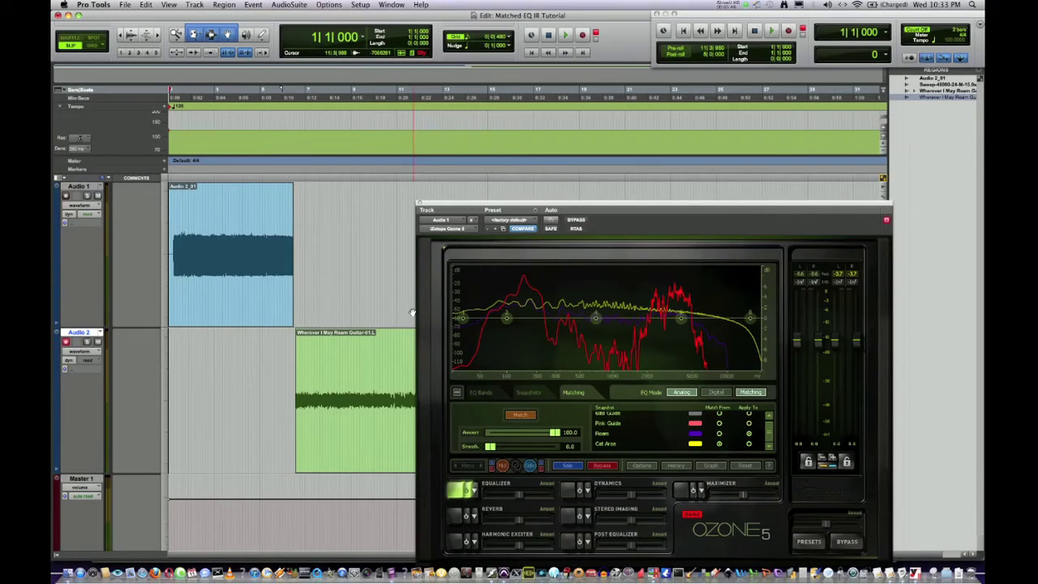
- Switch to Voxengo Deconvolver in Parallels and generate a 24-bit, 48000 Hz mono test tone of 15 seconds, saved in the Music folder
left_click(653, 573)
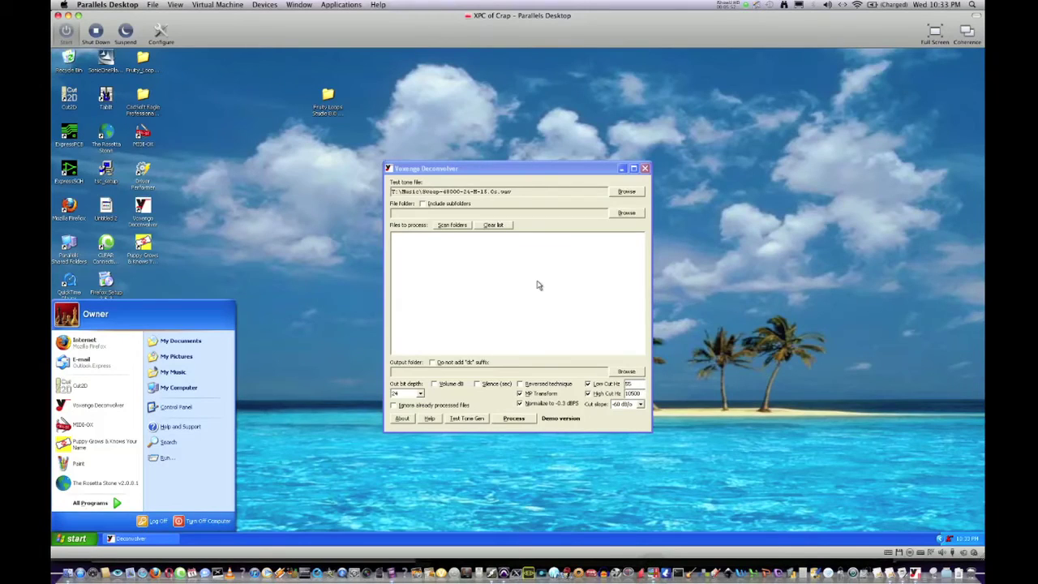
left_click(553, 170)
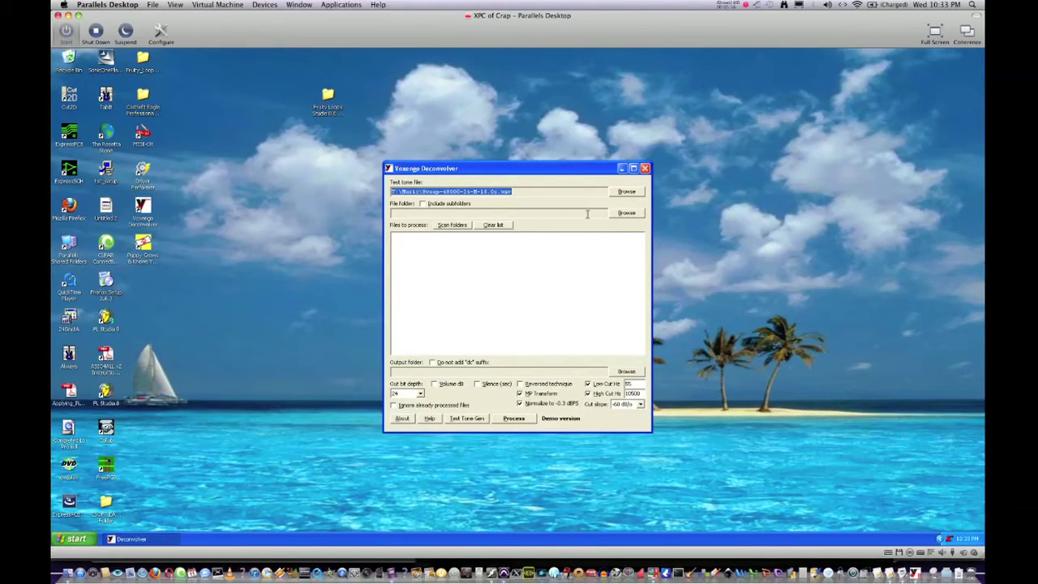
left_click(470, 419)
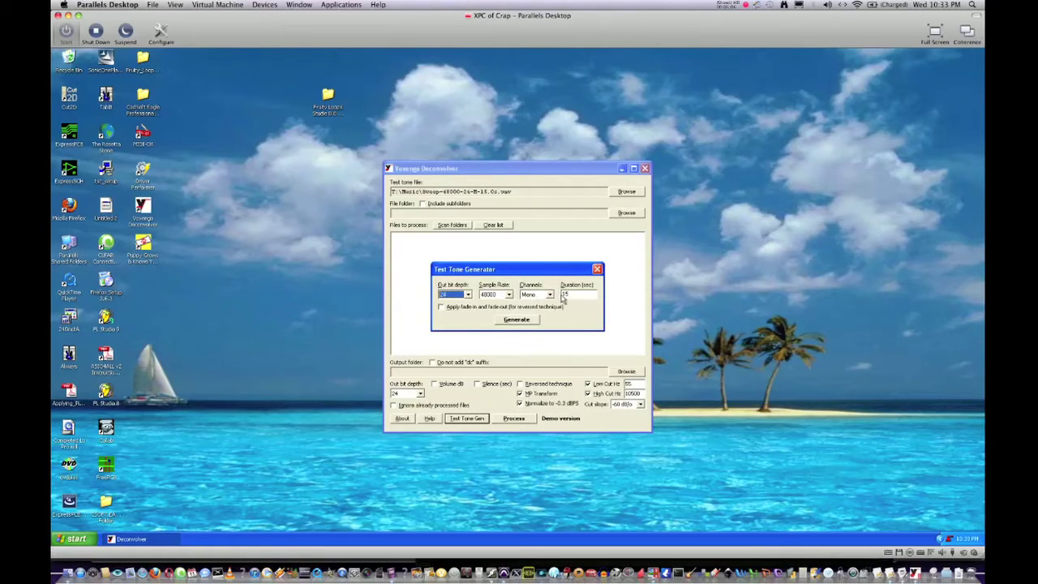
left_click(527, 320)
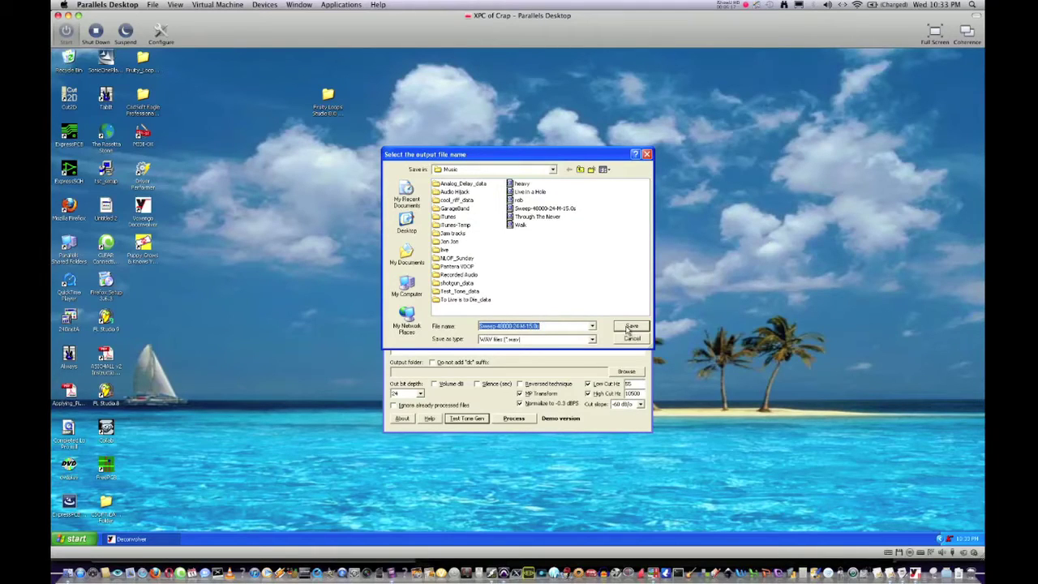
left_click(629, 327)
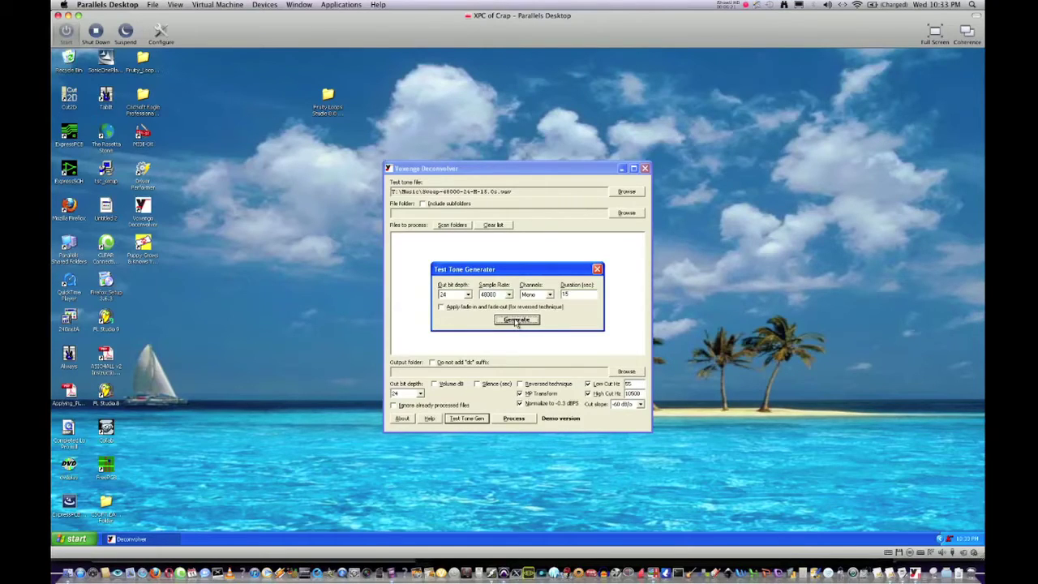
left_click(517, 320)
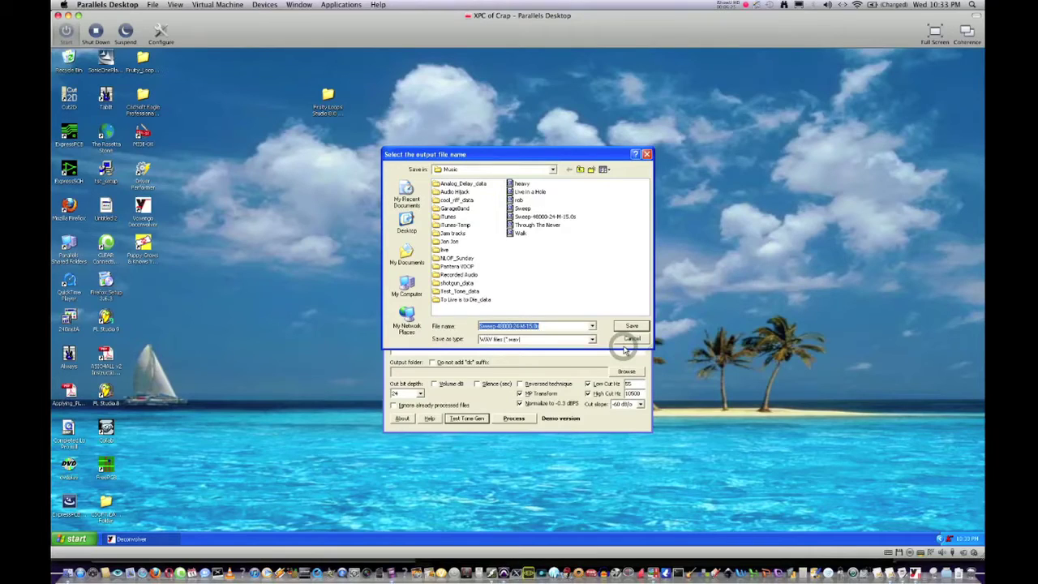
left_click(626, 343)
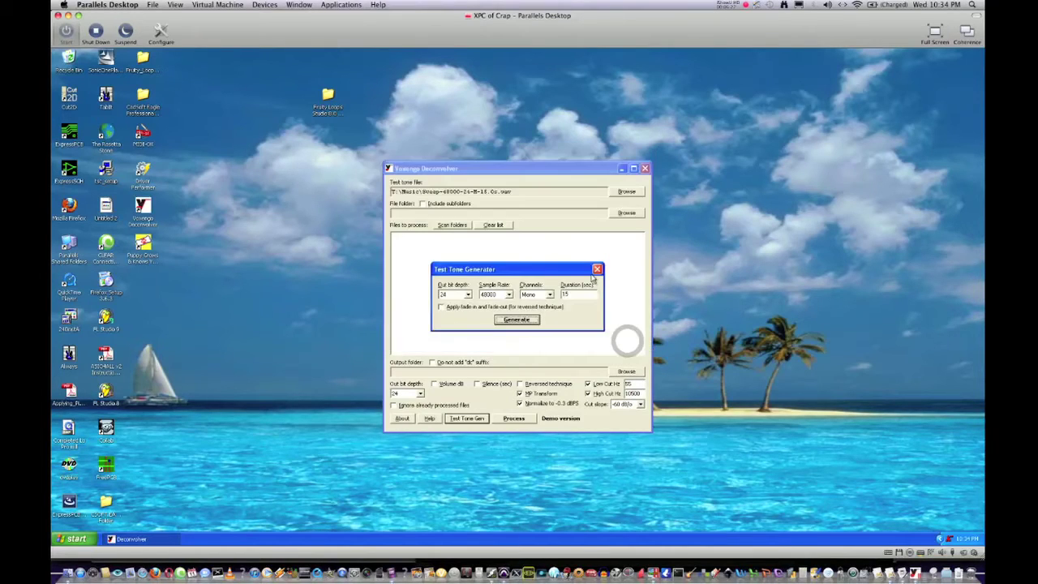
left_click(595, 269)
- Switch back to Pro Tools and place the Sweep-48000-24-M-15.0s region on Audio 1 around bar 15, keeping it clear of the Ozone window
key("super+Tab")
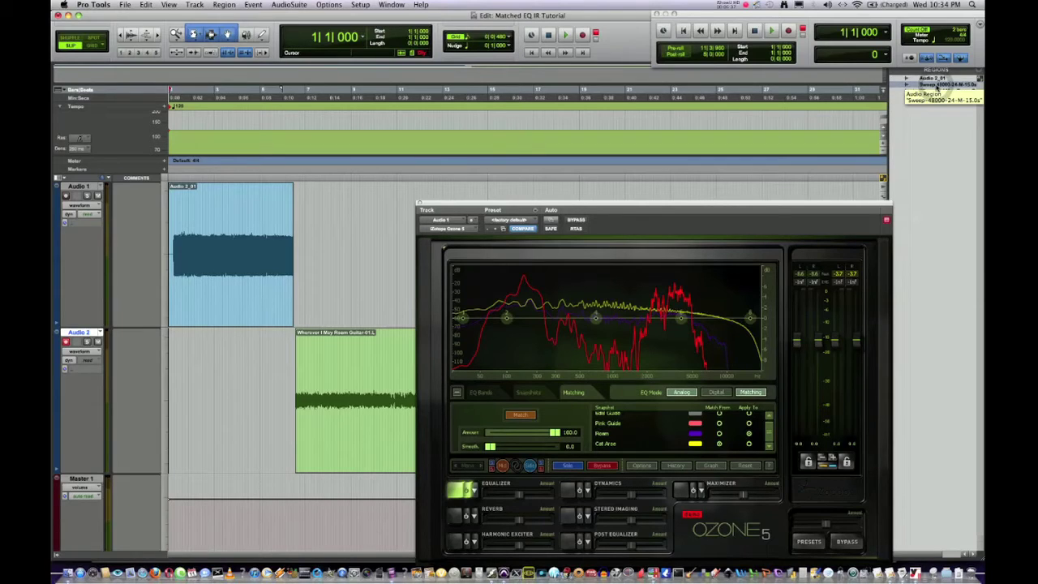
left_click_drag(936, 87, 496, 204)
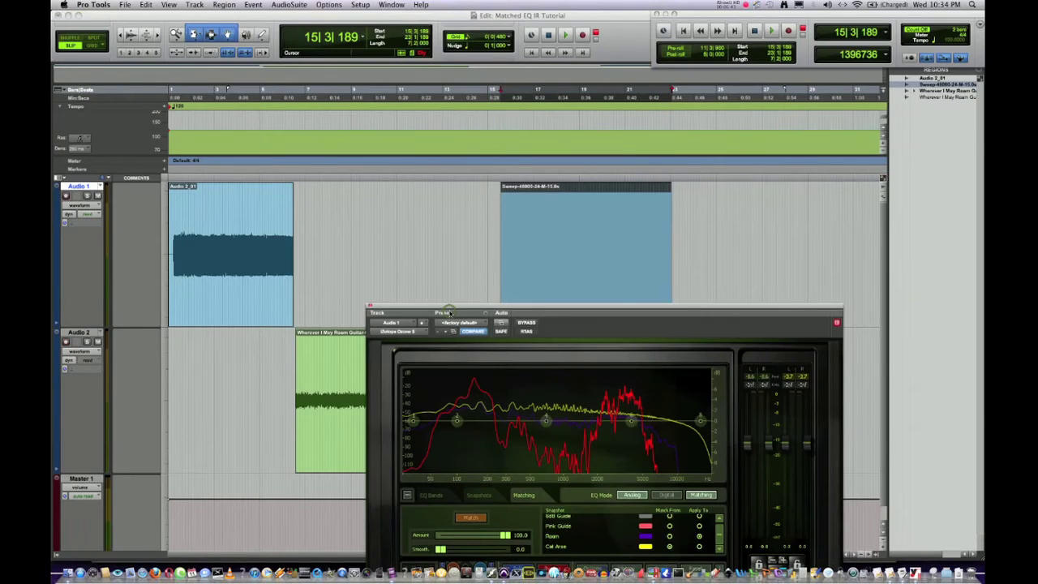
left_click_drag(450, 312, 475, 359)
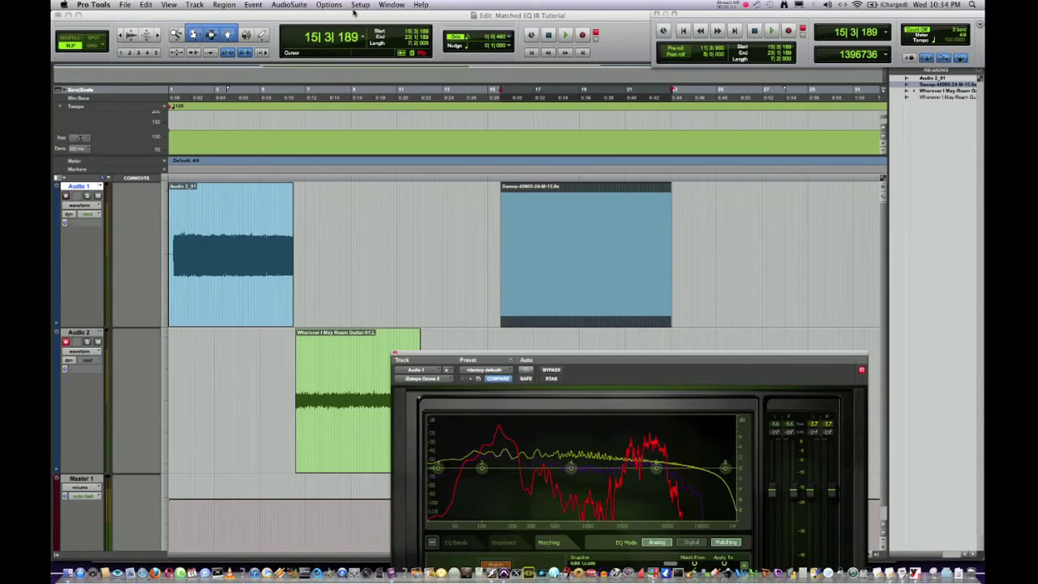
- Open the ff d2 Stereo equalizer as an AudioSuite process for the sweep region
left_click(328, 5)
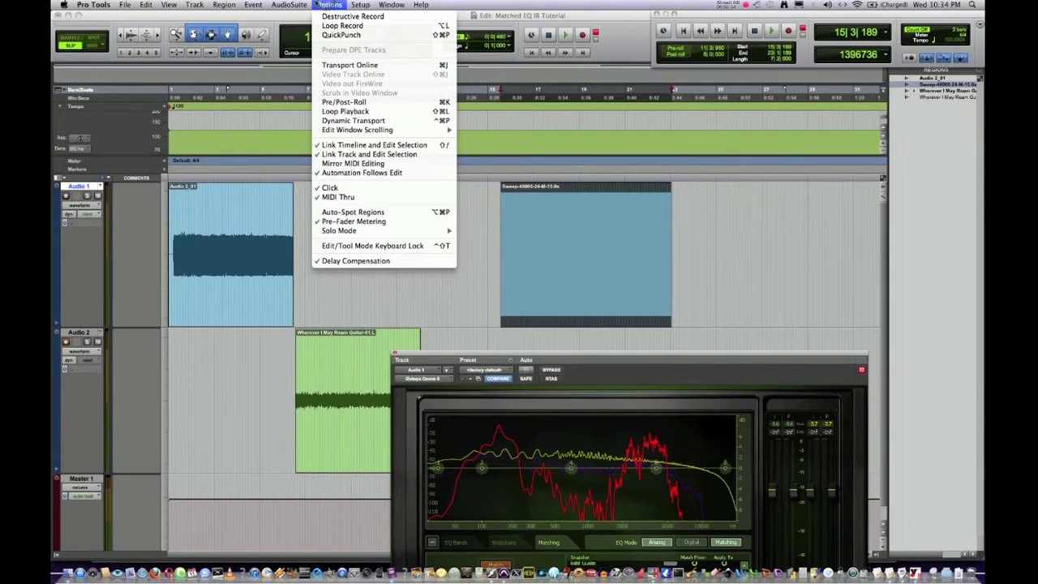
mouse_move(288, 5)
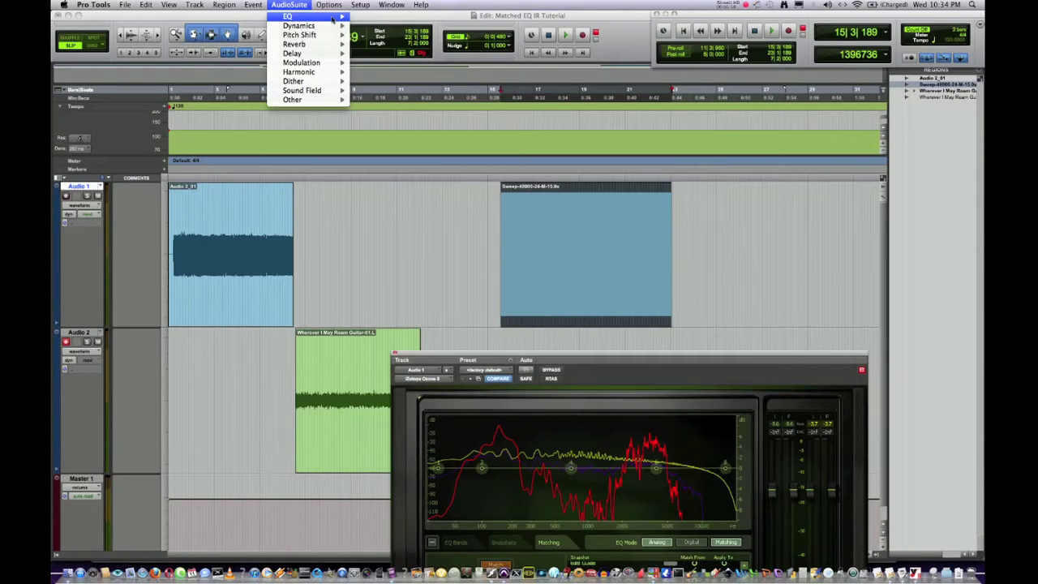
left_click(331, 18)
left_click(288, 5)
mouse_move(302, 16)
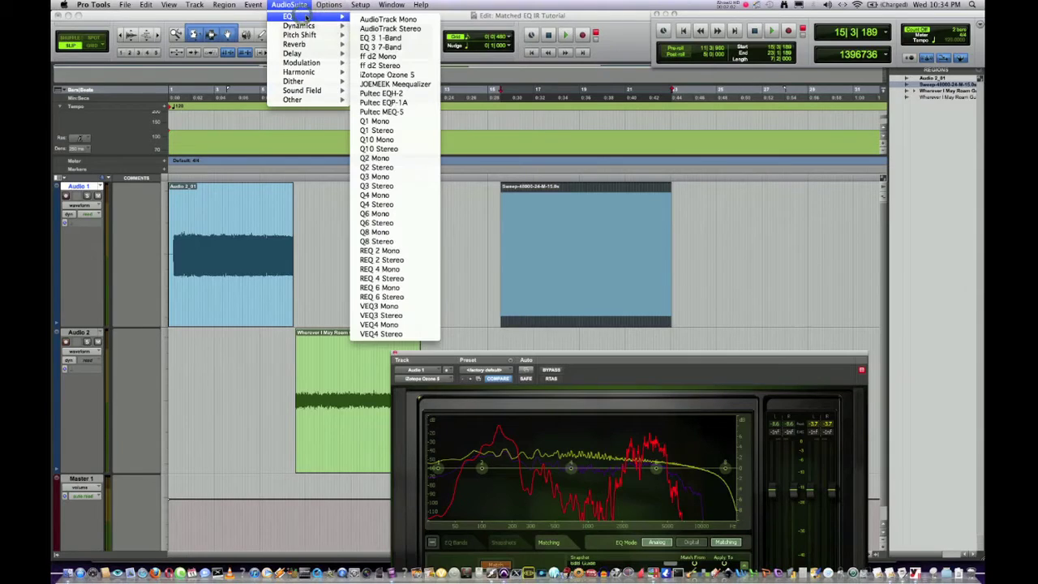
left_click(381, 66)
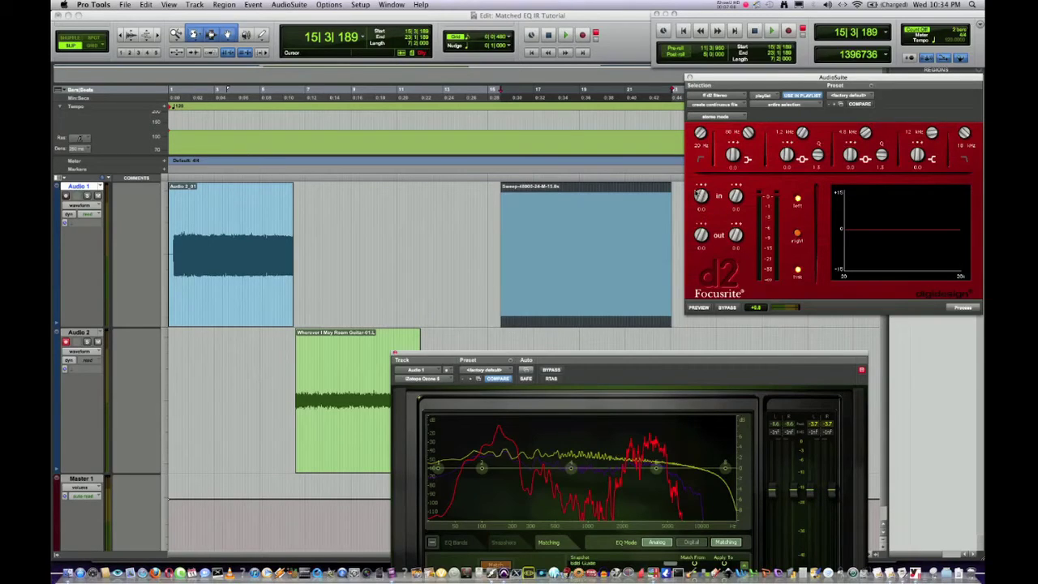
- Set the d2 input gains to -18.0 and output gains to -4.5, and process the sweep region to lower its level
left_click_drag(701, 196, 706, 230)
left_click_drag(700, 234, 702, 241)
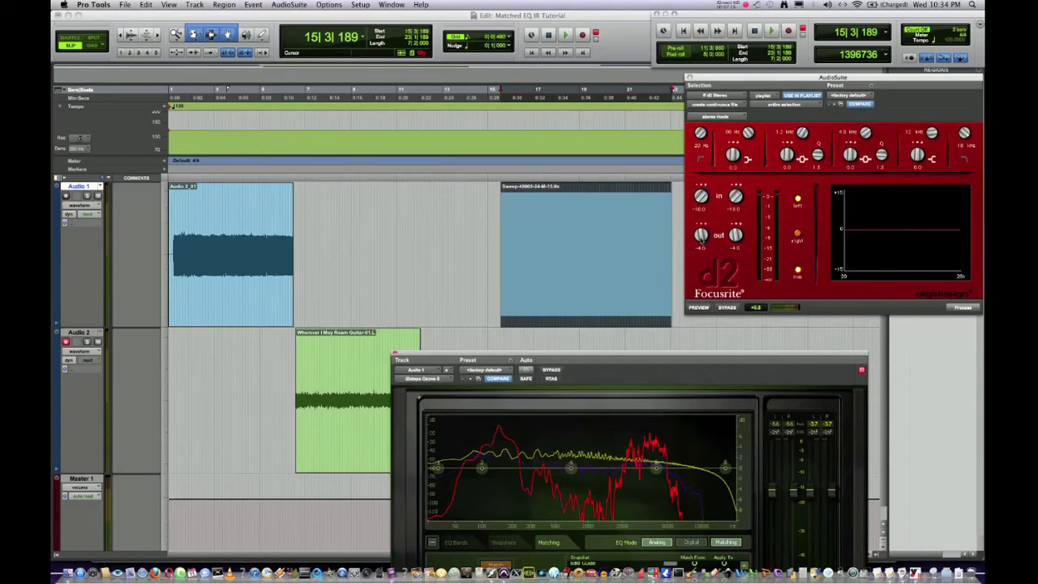
left_click_drag(701, 234, 701, 237)
left_click(960, 308)
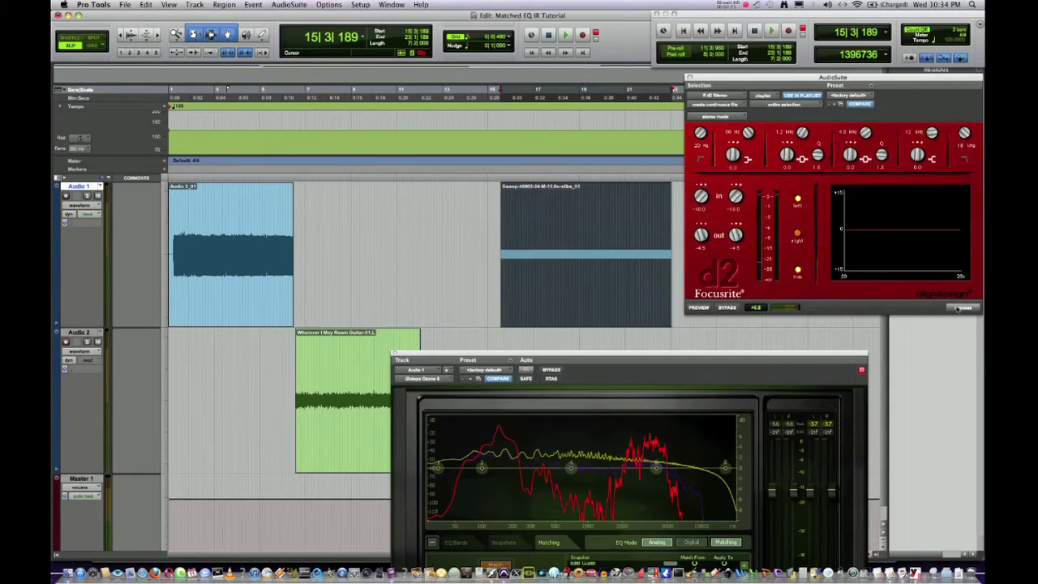
left_click(690, 78)
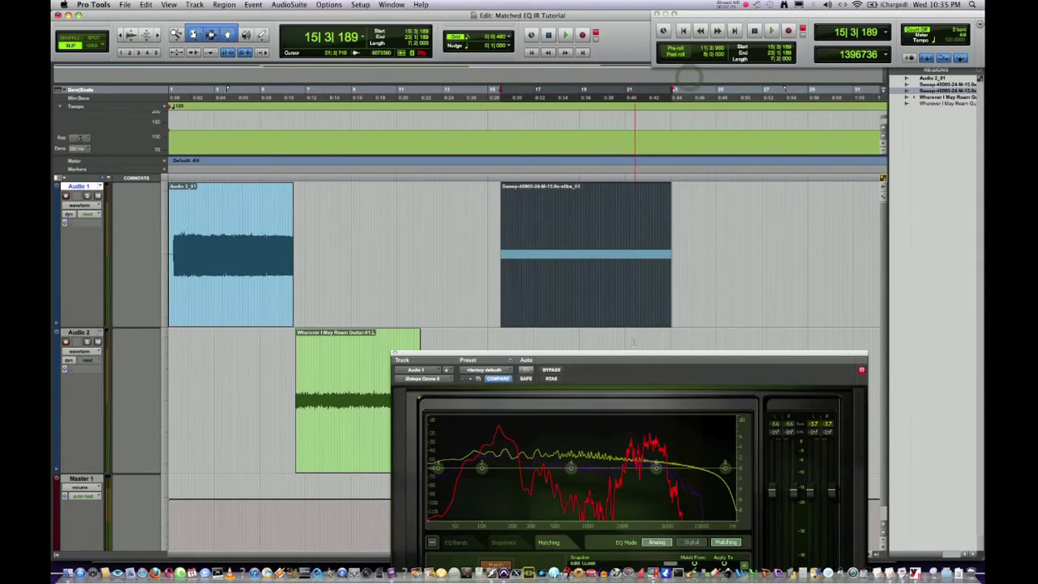
- Extend the selection past the sweep to about bar 35 and move it to Audio 2, toggling that track's record arming
left_click_drag(631, 354, 632, 331)
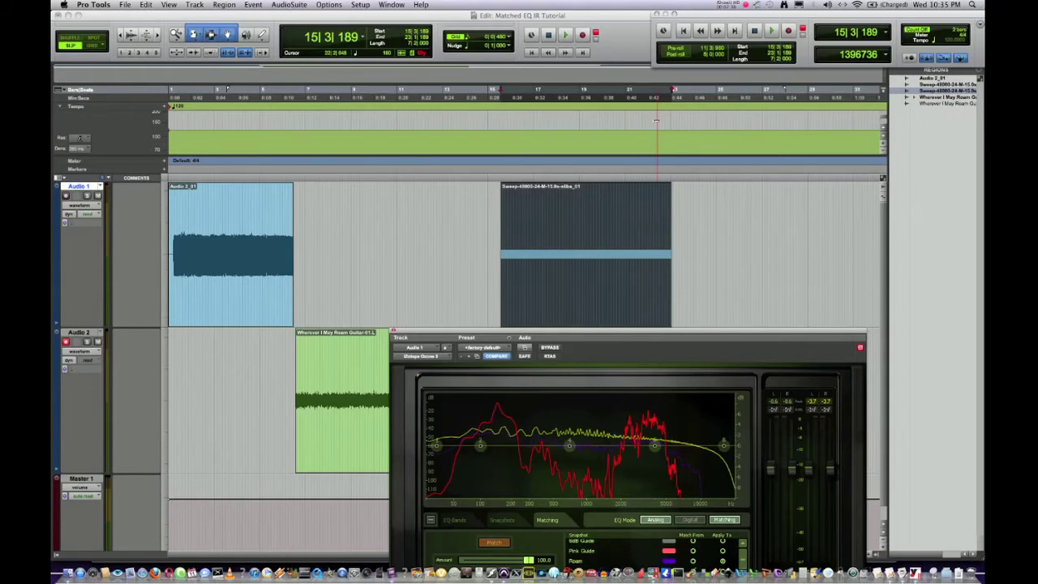
scroll(703, 198, "right", 5)
scroll(703, 198, "right", 1)
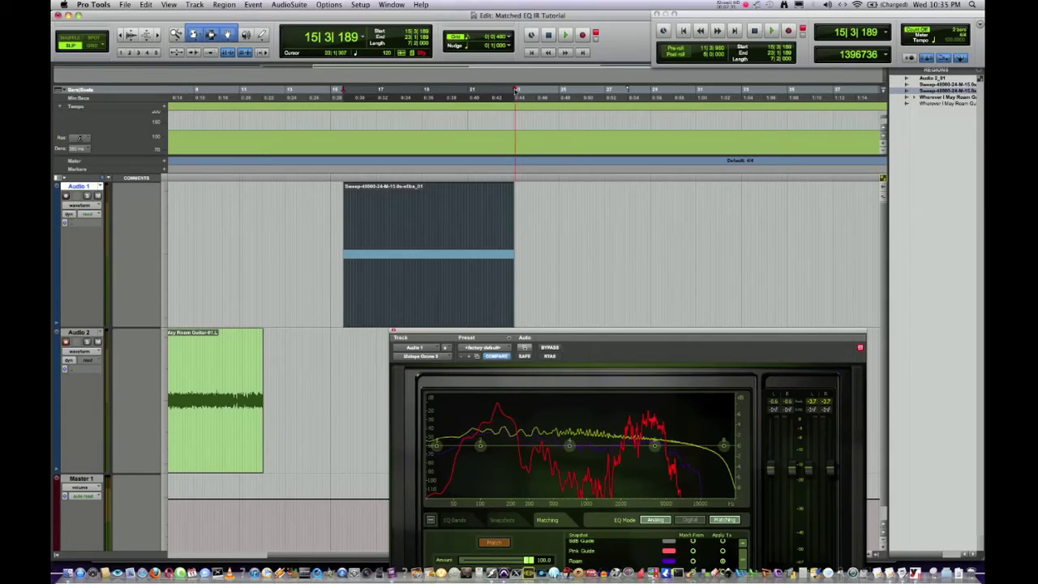
mouse_move(516, 89)
left_mouse_down()
mouse_move(805, 86)
mouse_move(785, 85)
left_mouse_up()
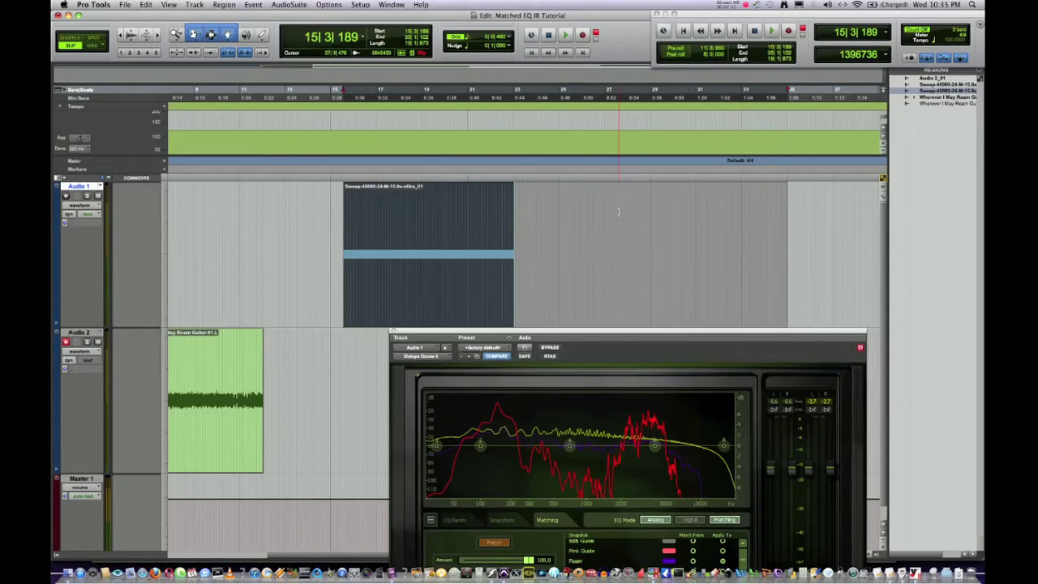
key(";")
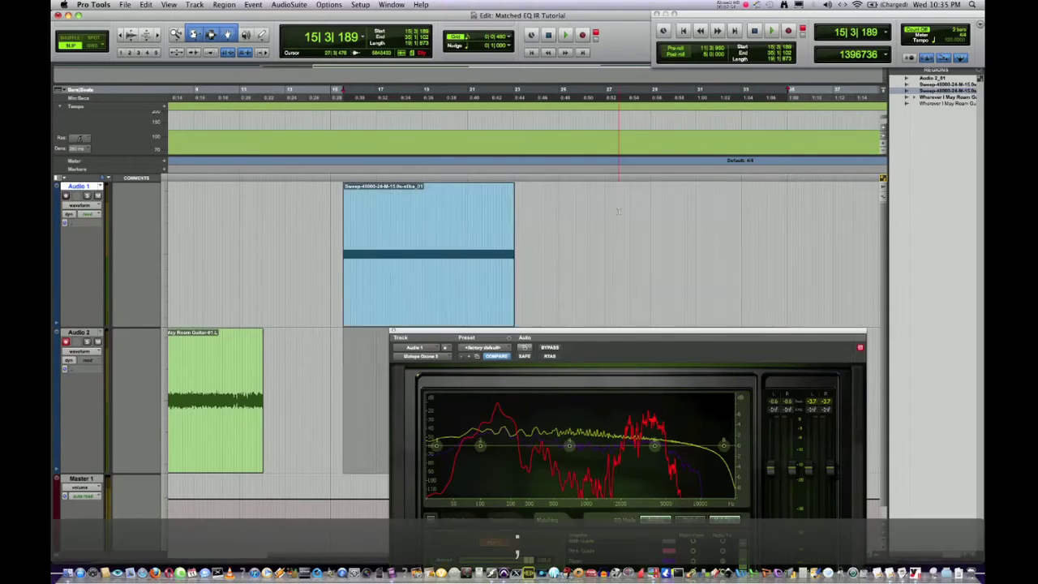
key("r")
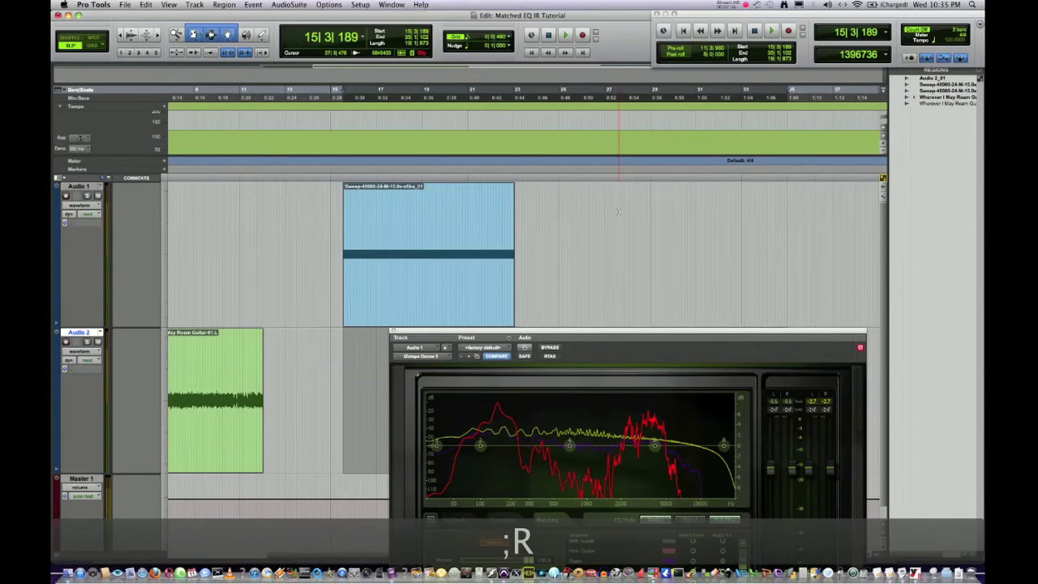
- Move the selection up to Audio 1 and start bouncing it to disk with the format set to Mono (summed)
key("p")
key("alt+super+b")
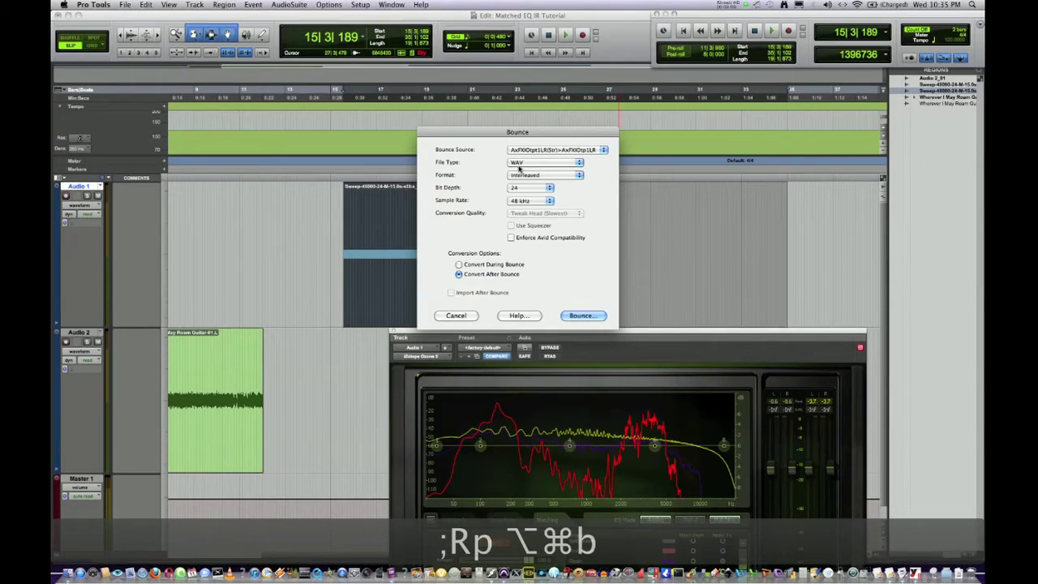
left_click(523, 180)
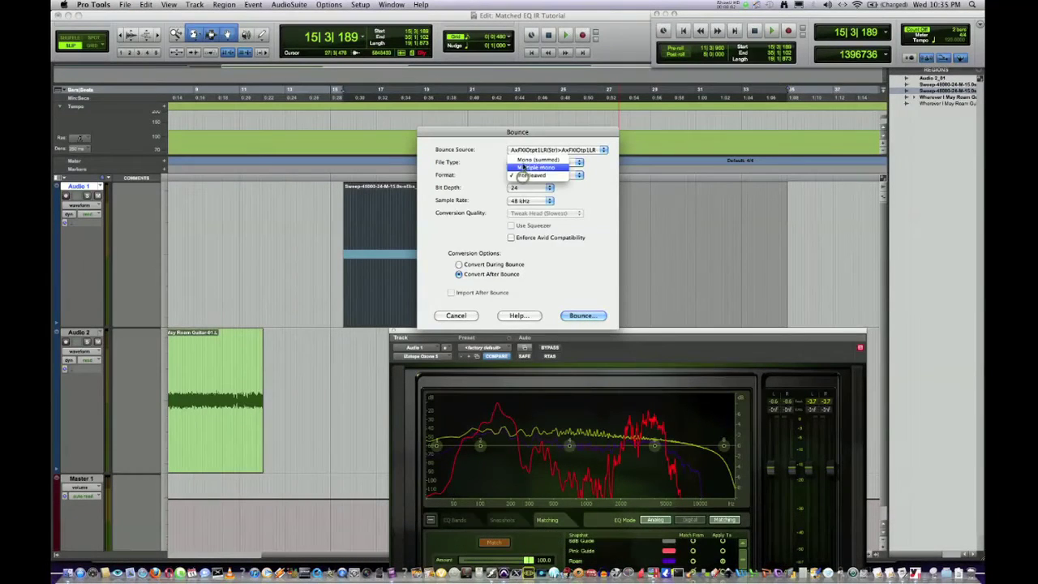
left_click(519, 162)
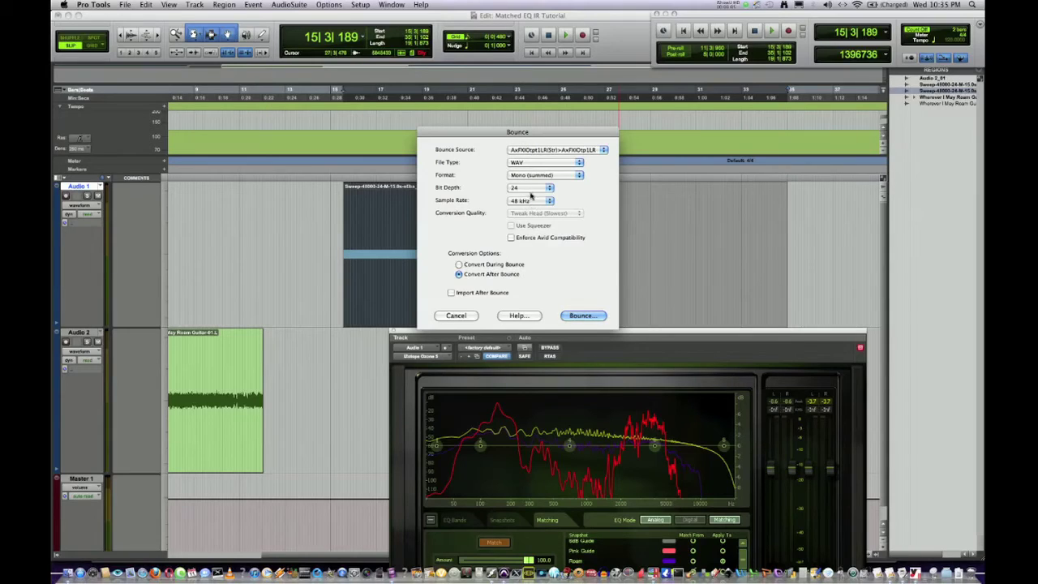
left_click(582, 315)
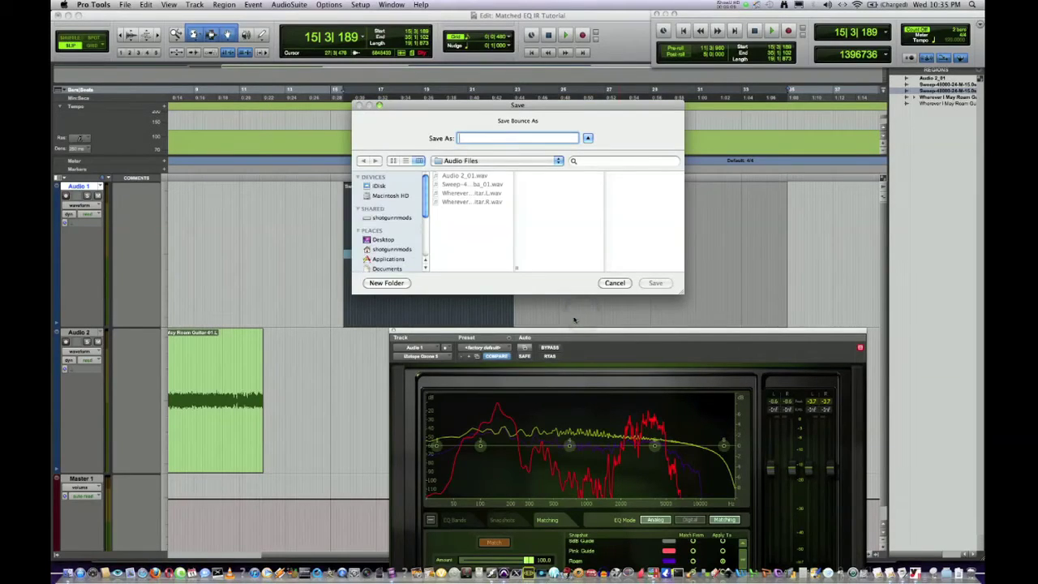
- Choose Documents > Fractal Audio > Workspace > AxeEdit > EQ Matched IR's > Sweeps as the destination folder for the bounce
left_click(392, 268)
scroll(456, 244, "down", 3)
left_click(456, 257)
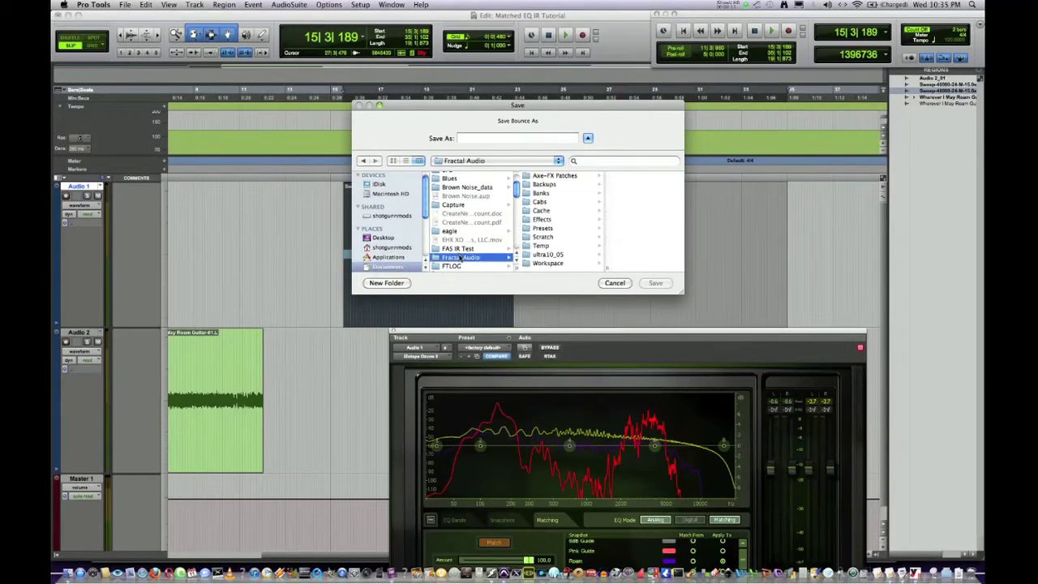
left_click(536, 263)
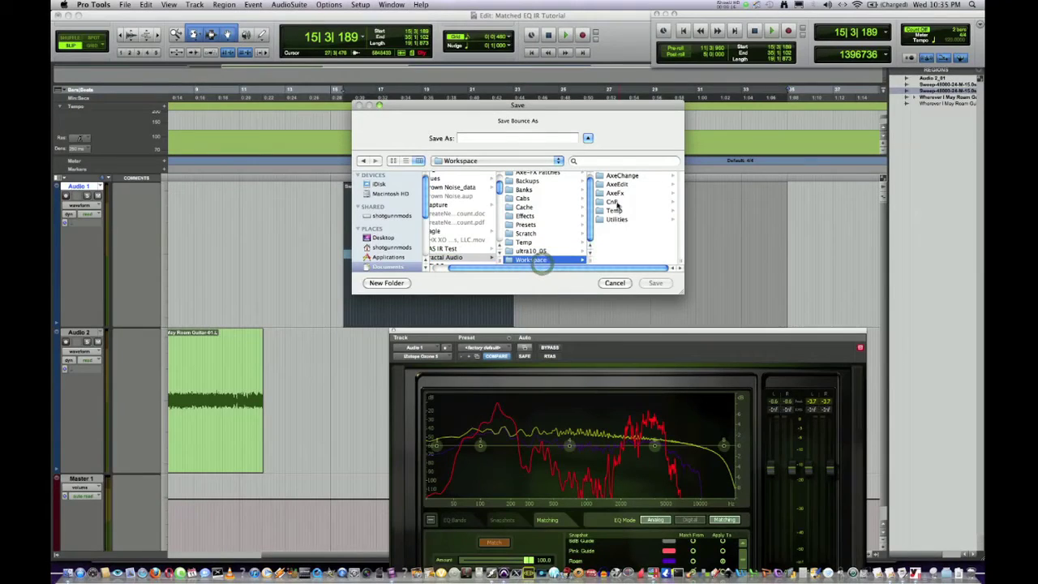
left_click(616, 185)
left_click(627, 211)
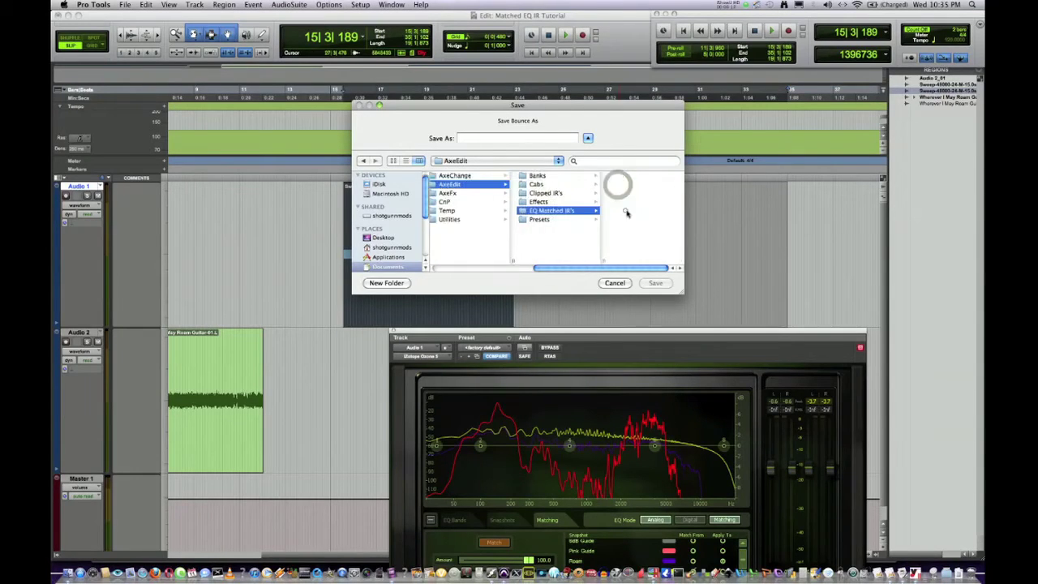
left_click(618, 176)
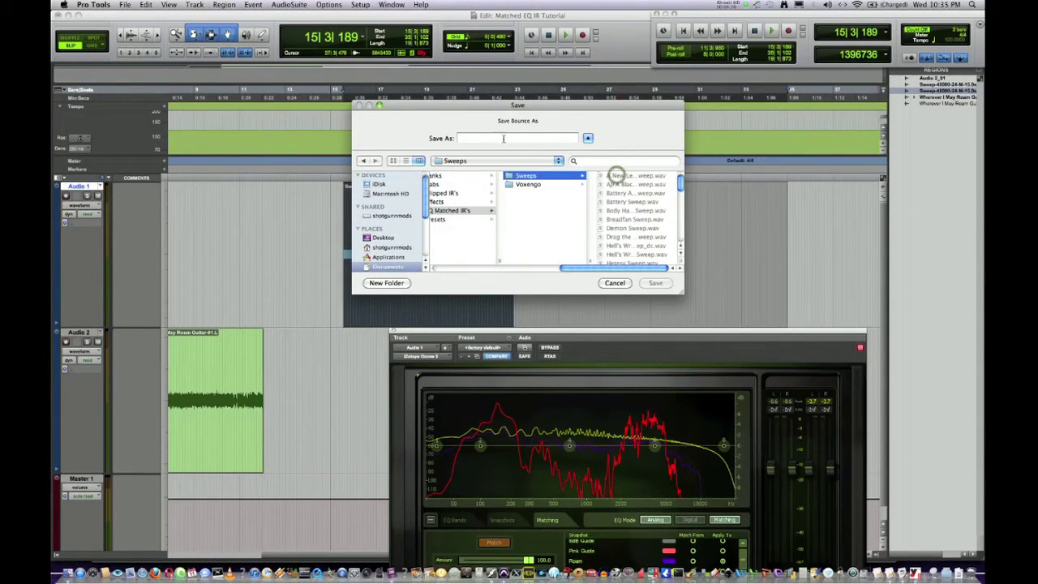
- Name the bounce Wherever I May Roam Sweep and save it to run the bounce
type("Where")
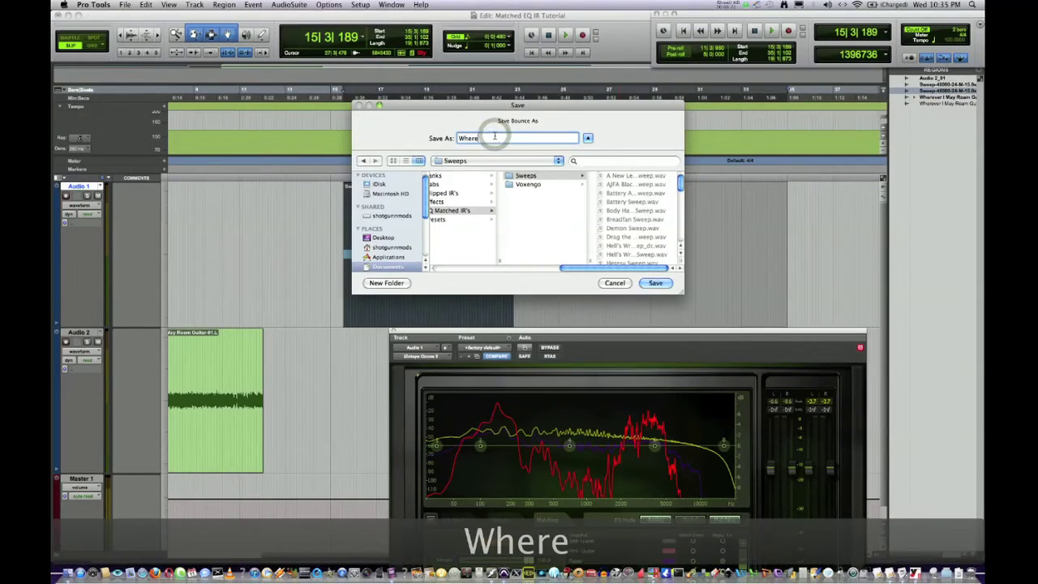
type("ver I May")
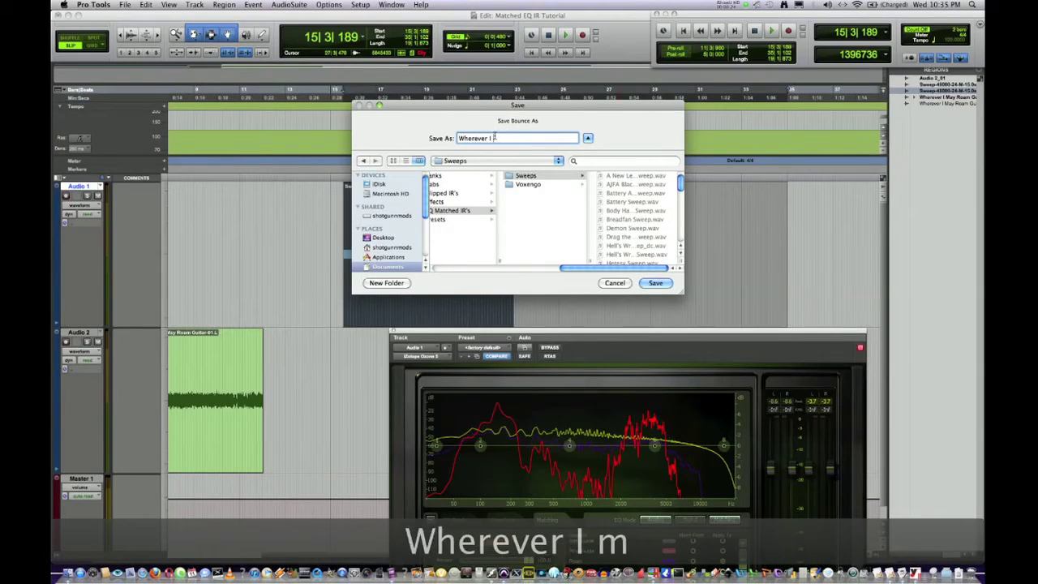
type(" Ro")
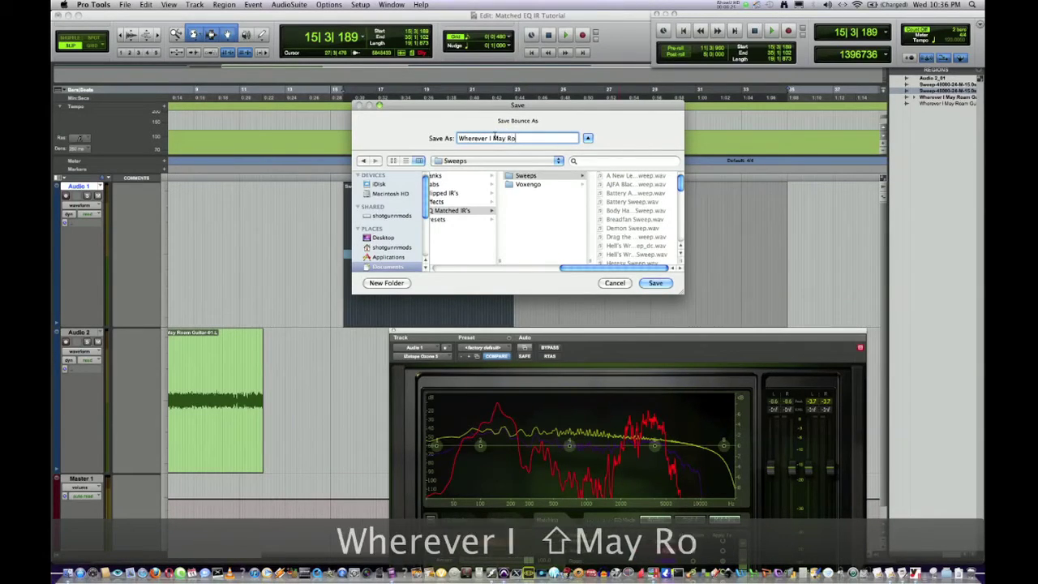
type("am Sweep")
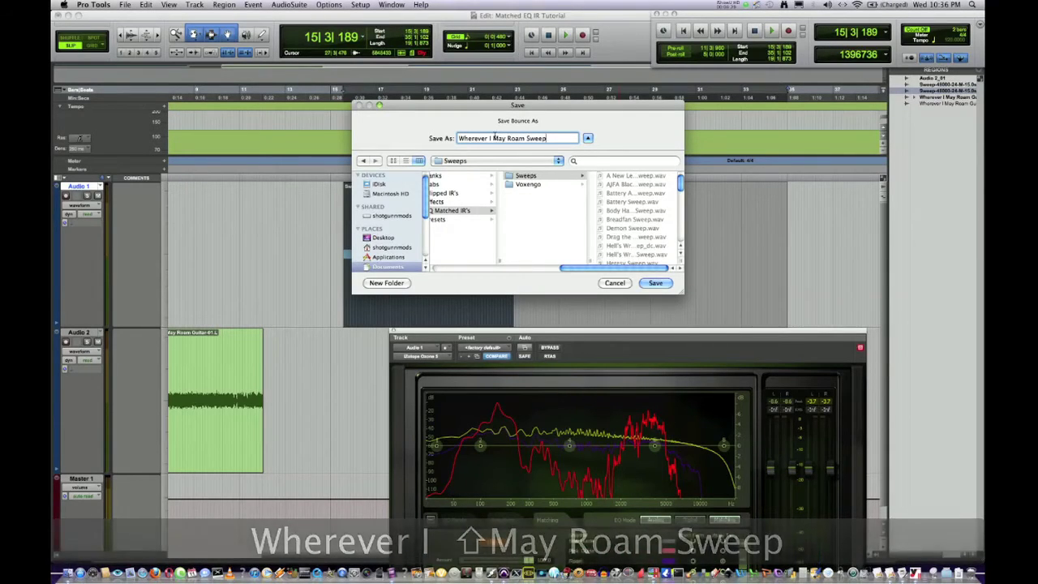
key("Return")
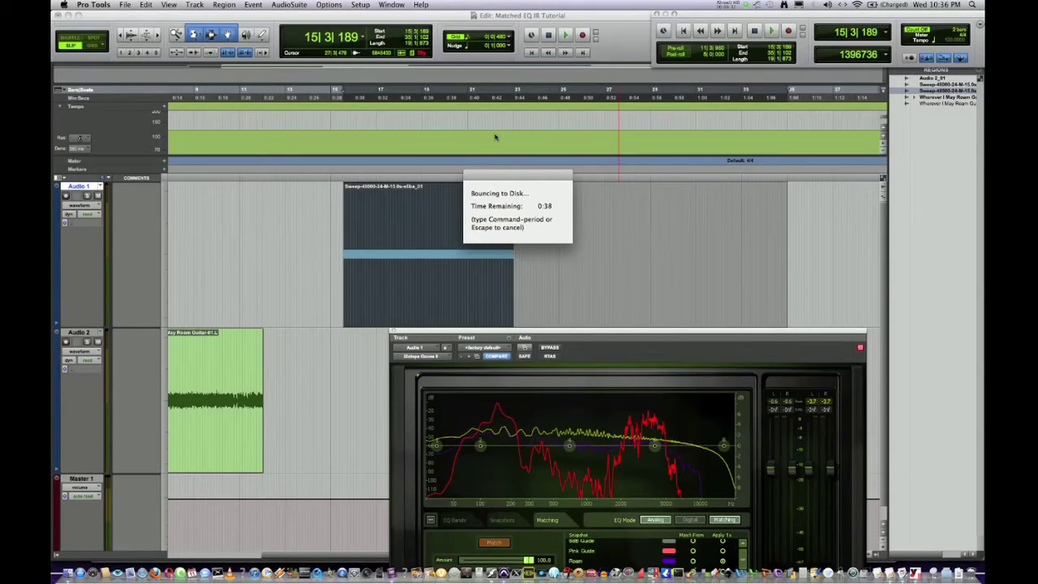
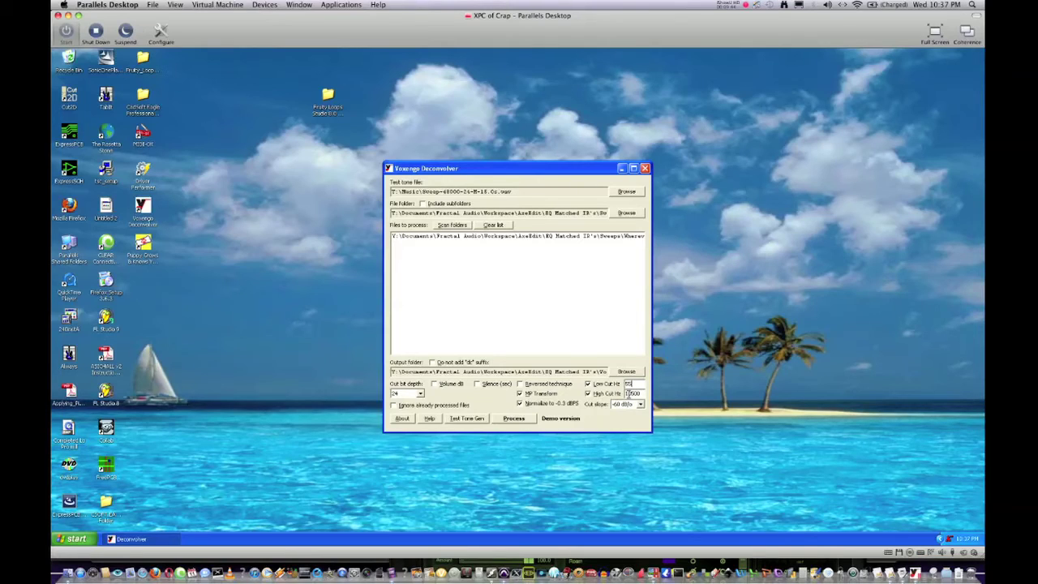
- Finalize the cut filters in Voxengo Deconvolver with the high cut at 10500 Hz, and process the Wherever I May Roam sweep
type("0")
left_click(523, 419)
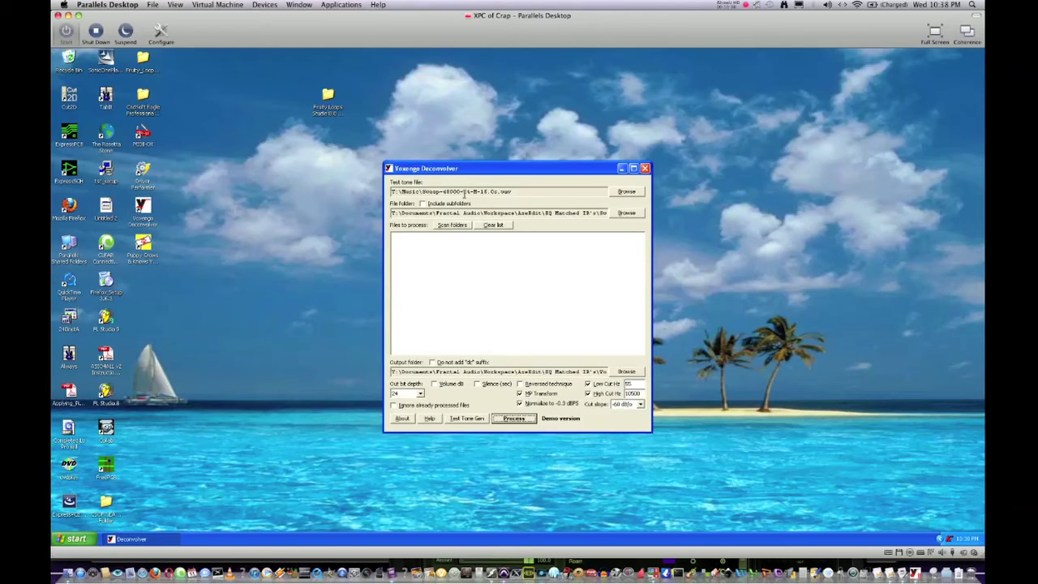
- Switch from the virtual machine to Axe-Fx IR Converter and bring up Axe-O-Matic alongside it
key("super+Tab")
key("super+Tab")
key("super+Tab")
key("super+Tab")
key("super+Tab")
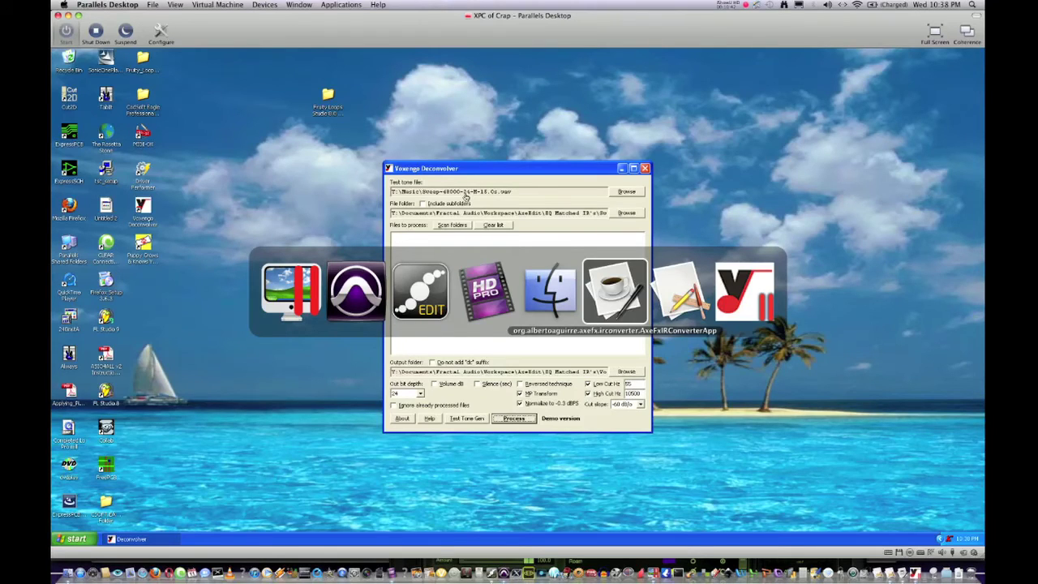
key("super+Tab")
key("super+Tab")
key("super+Tab")
key("super+Tab")
key("super+Tab")
key("super+Tab")
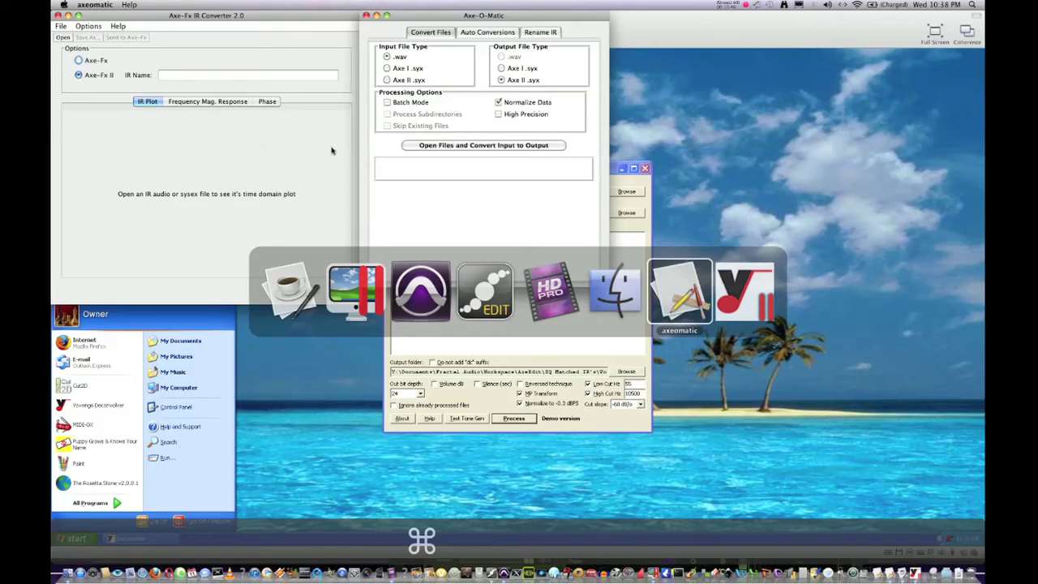
- Start opening an IR file in Axe-Fx IR Converter and browse to the Voxengo folder inside AxeEdit's EQ Matched IR's
left_click(108, 37)
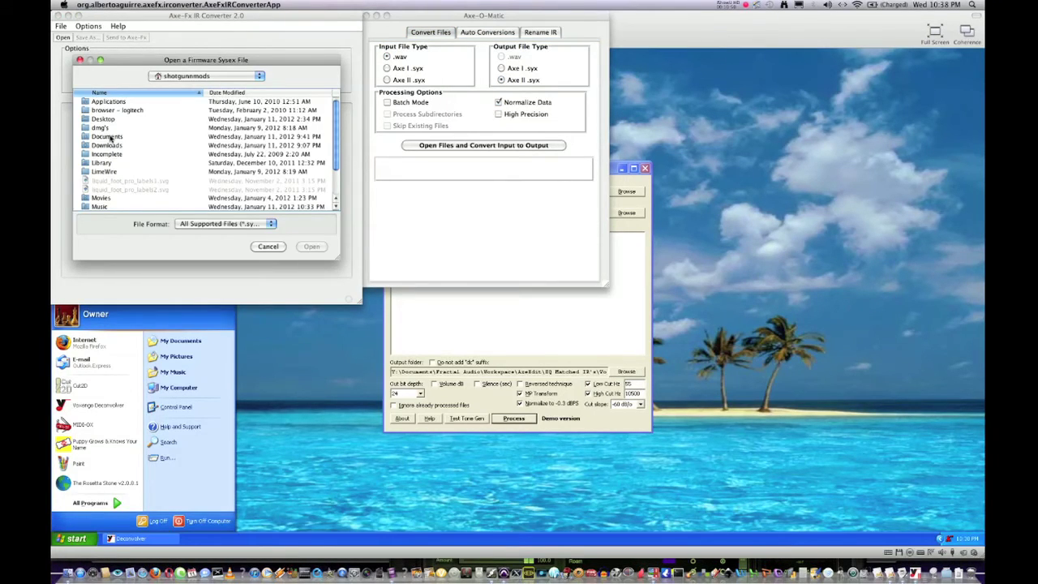
double_click(109, 138)
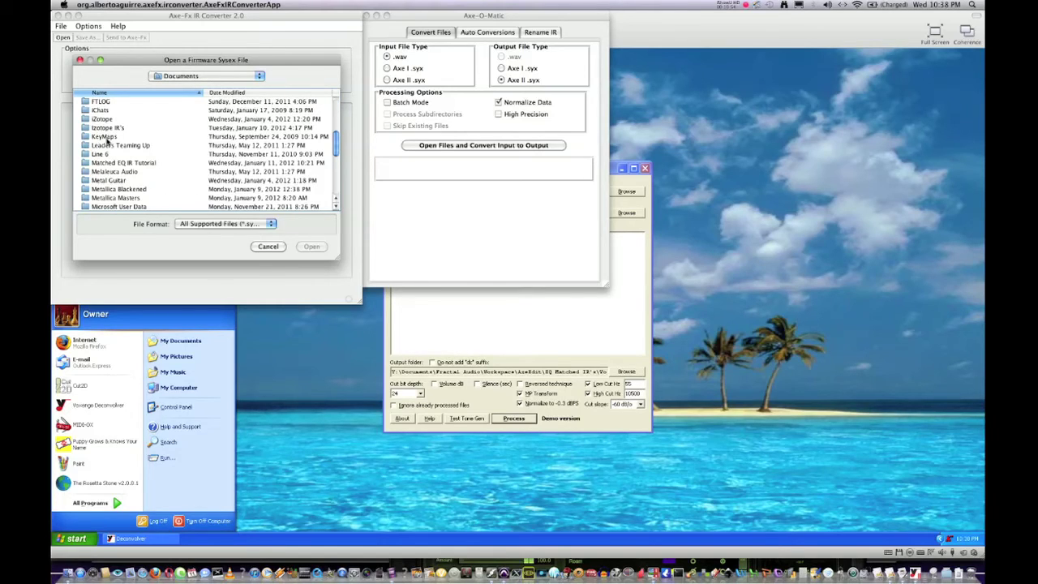
scroll(108, 142, "up", 3)
double_click(108, 164)
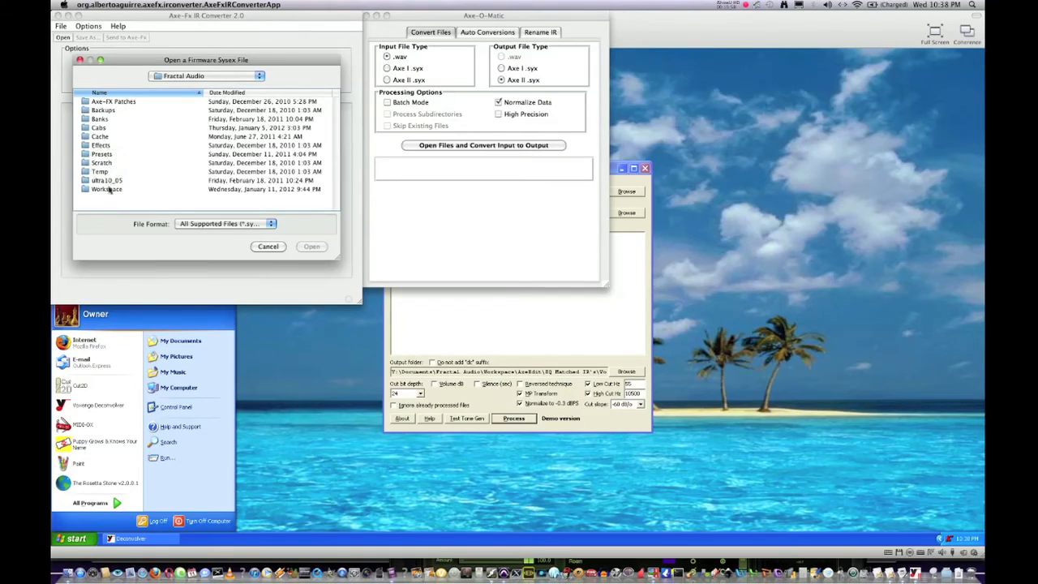
double_click(107, 189)
double_click(102, 110)
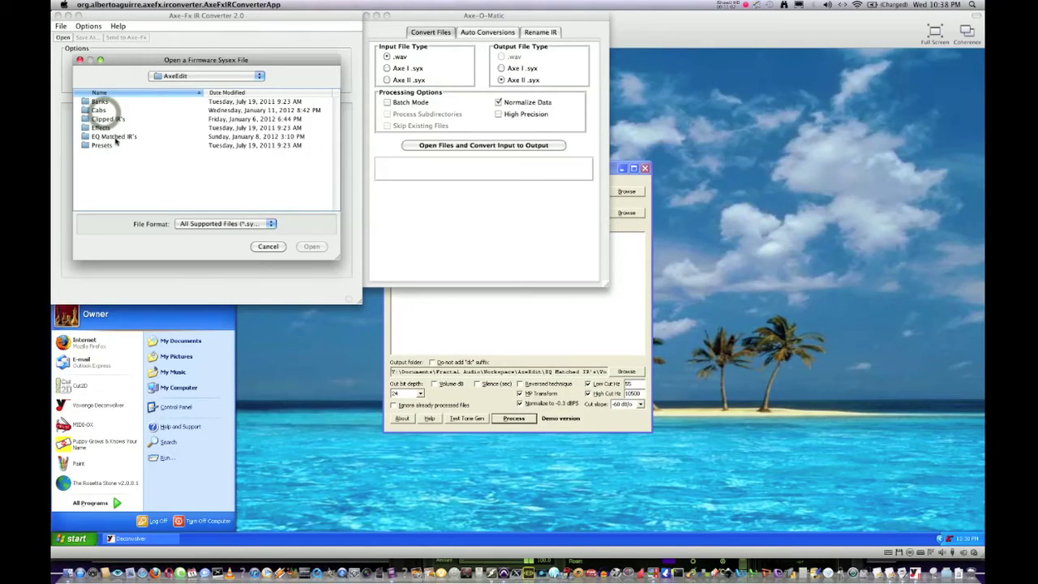
double_click(114, 136)
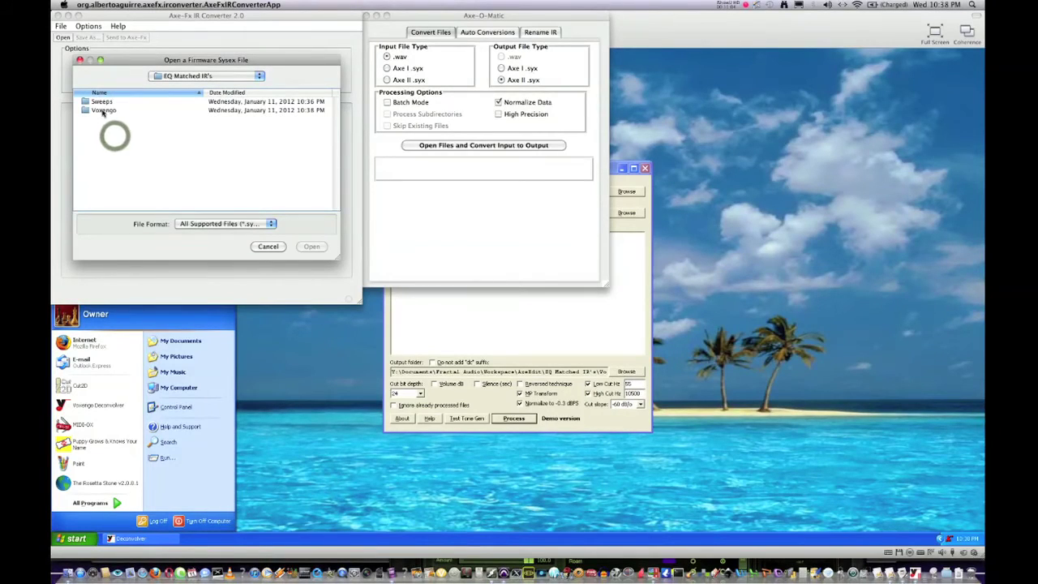
double_click(102, 112)
scroll(115, 129, "down", 10)
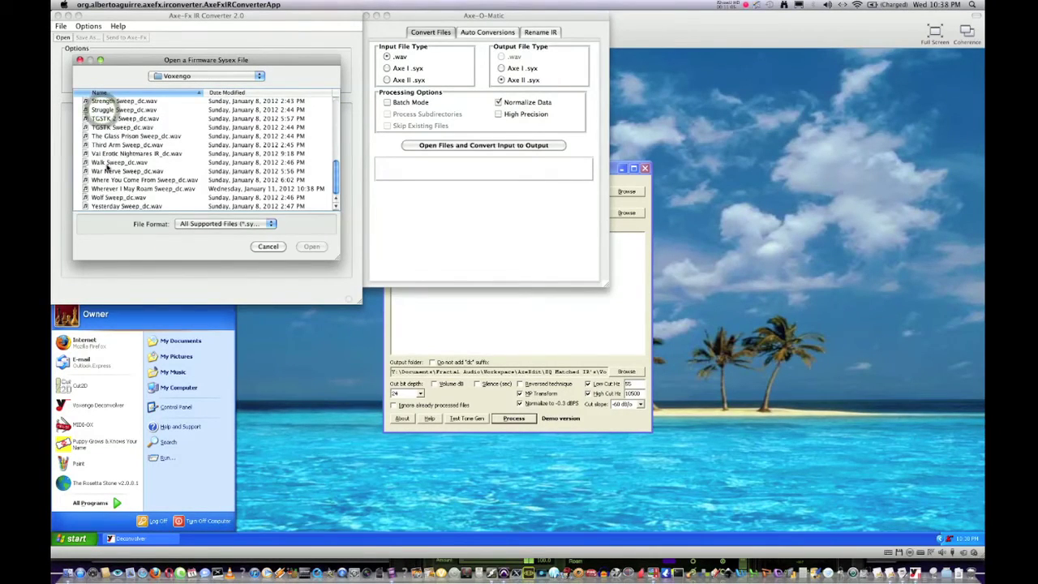
- Load Wherever I May Roam Sweep_dc.wav and examine its frequency magnitude response and phase response plots
double_click(115, 189)
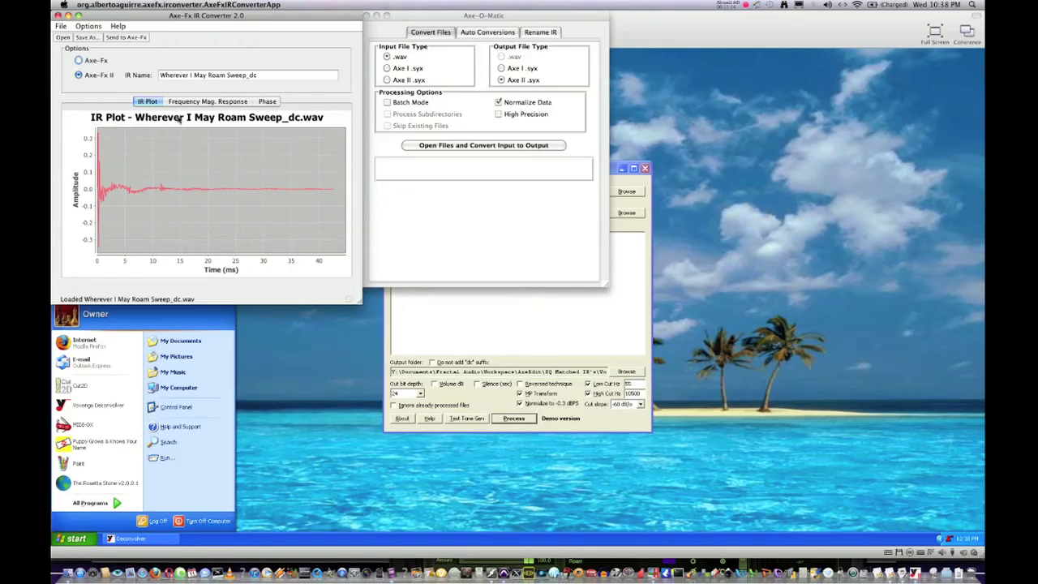
left_click(195, 103)
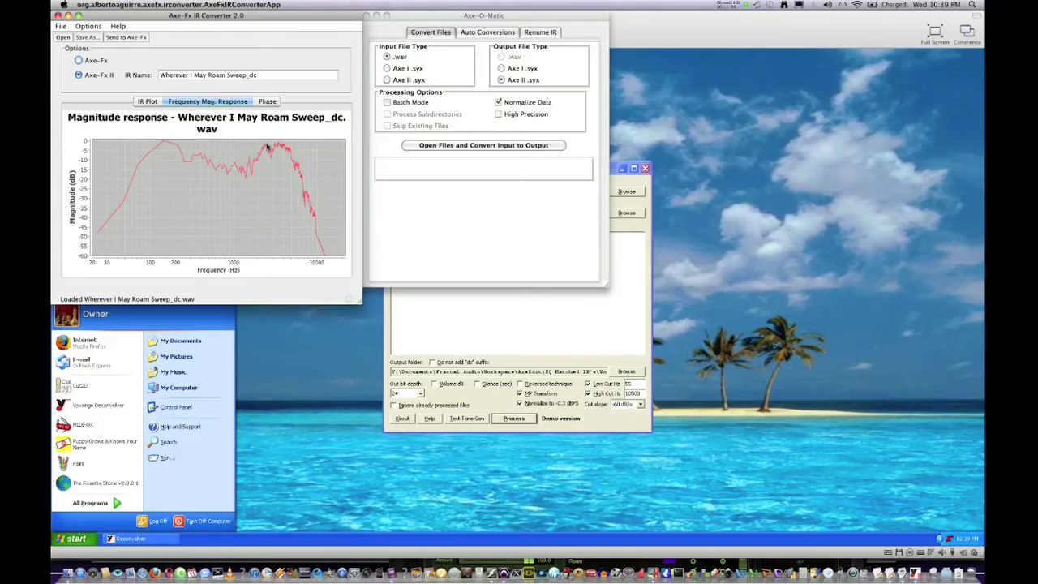
left_click(264, 102)
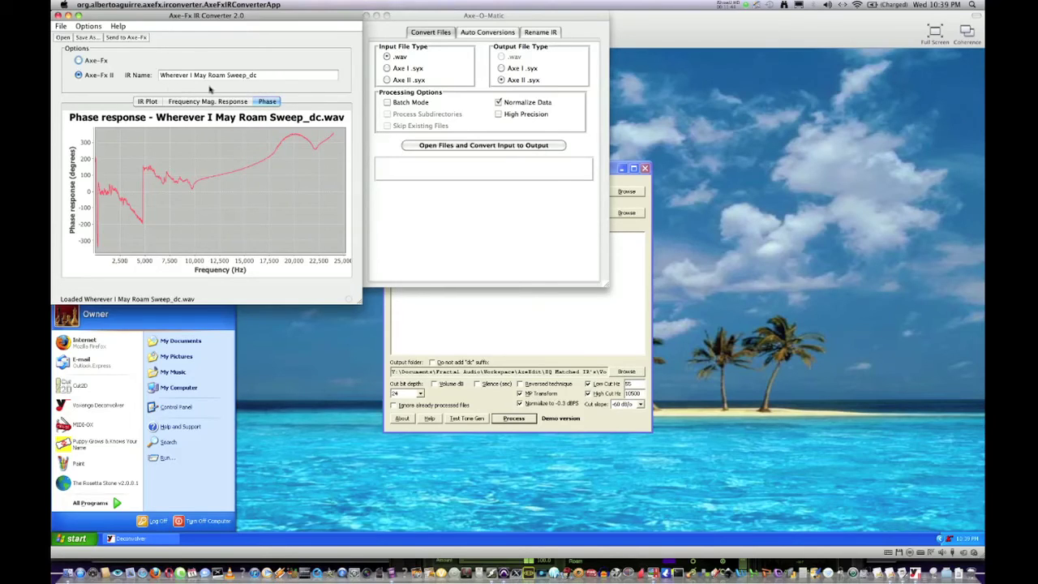
- Convert Wherever I May Roam Sweep_dc.wav to an Axe II .syx file with Axe-O-Matic, saving it in the Voxengo folder
left_click(453, 145)
left_click(453, 145)
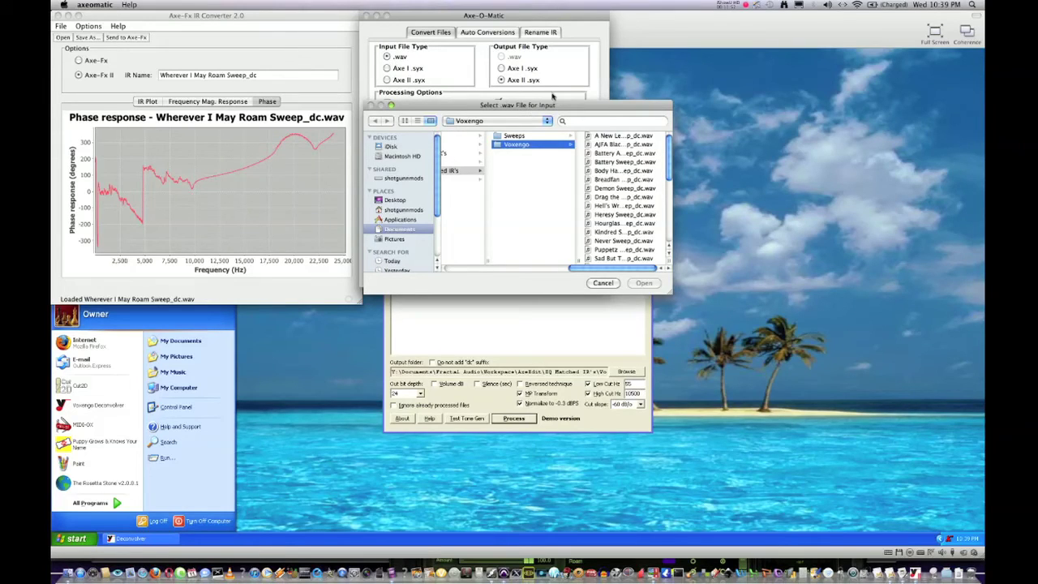
scroll(604, 152, "down", 5)
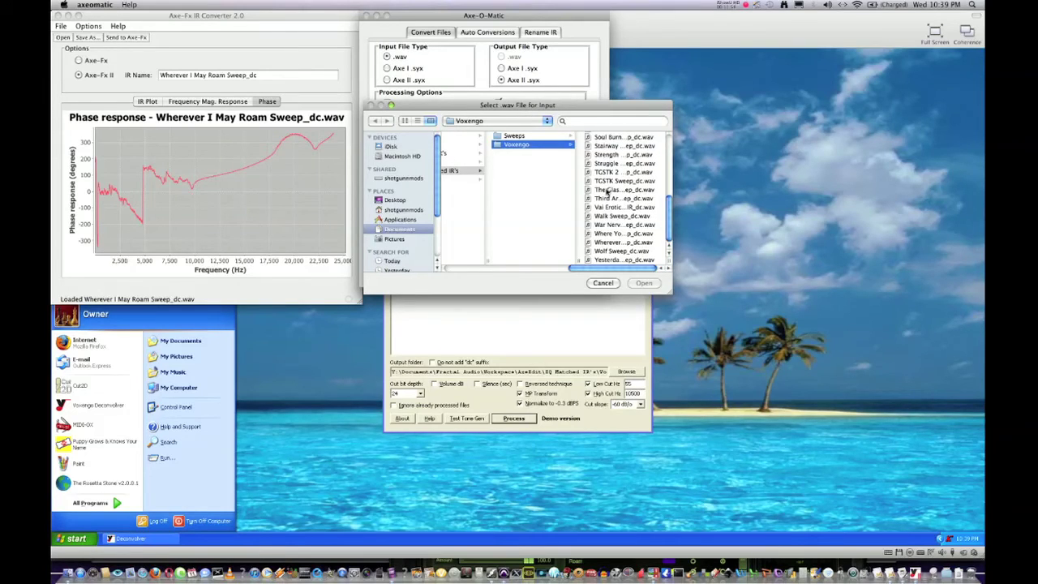
left_click(616, 242)
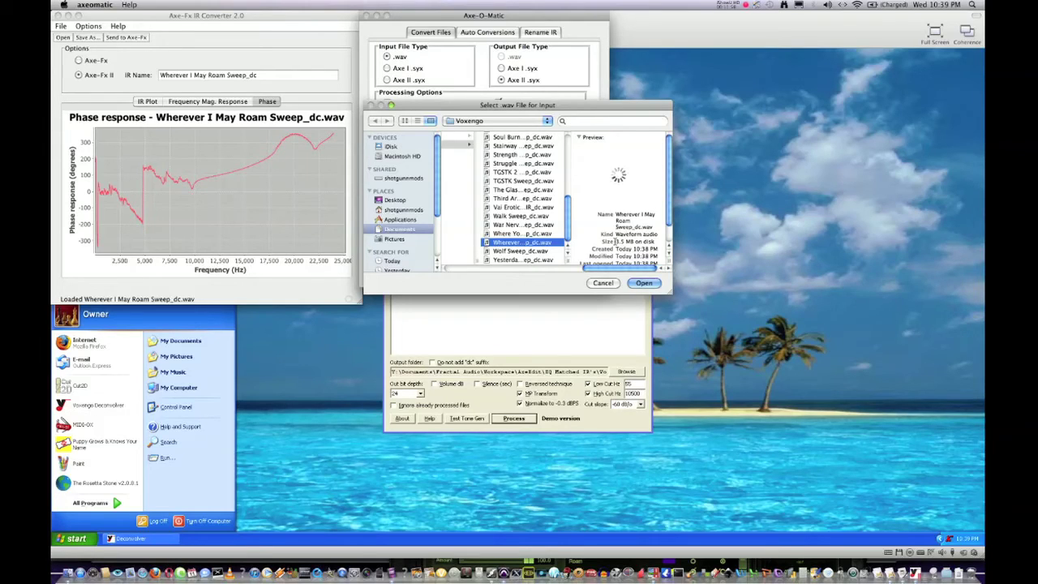
left_click(648, 282)
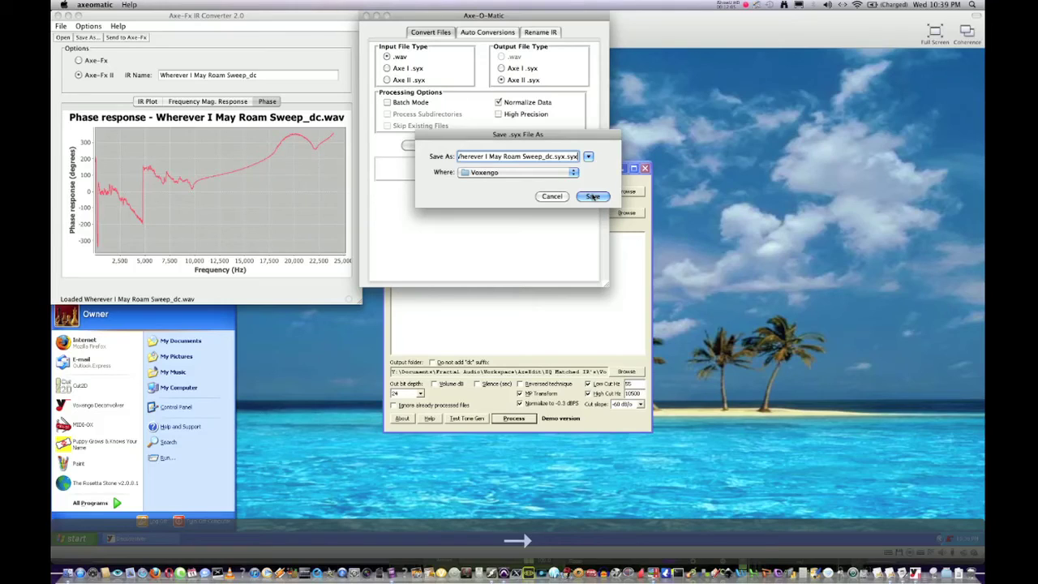
left_click(593, 197)
- Name the converted user cab IR Wherever I May Roam and confirm it
type("Wherever I")
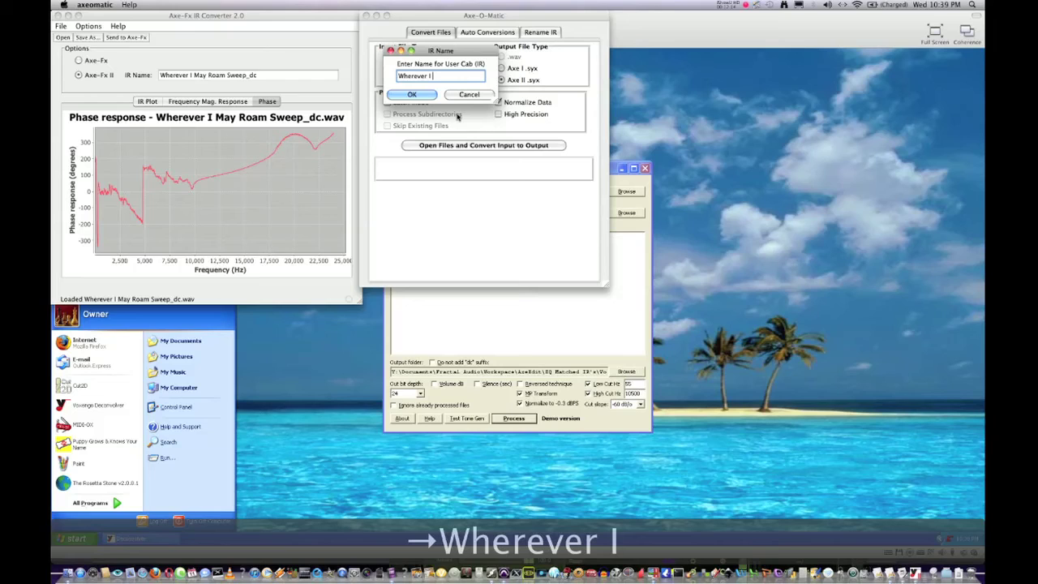
type("May Roam")
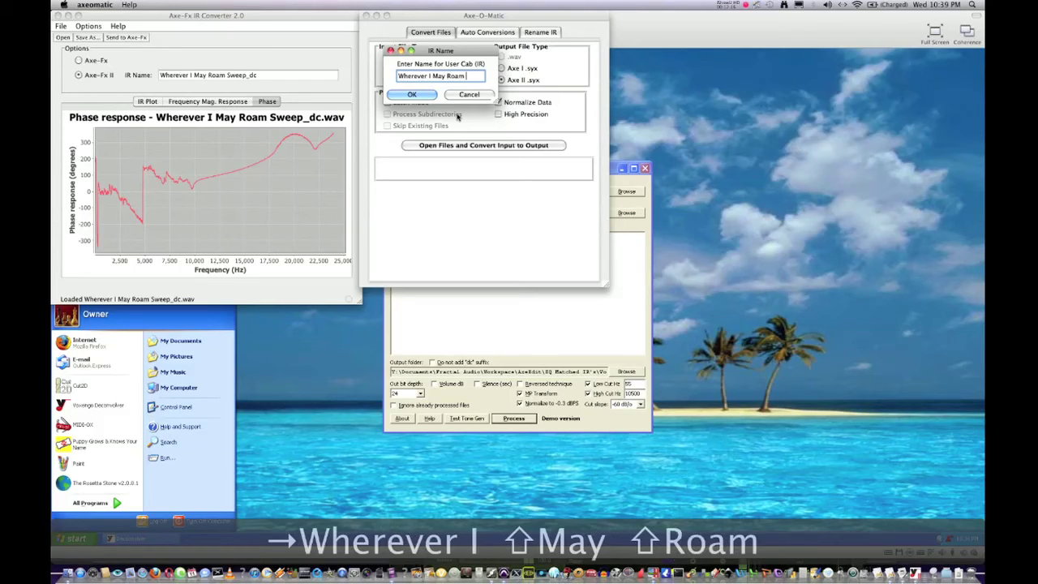
key("Return")
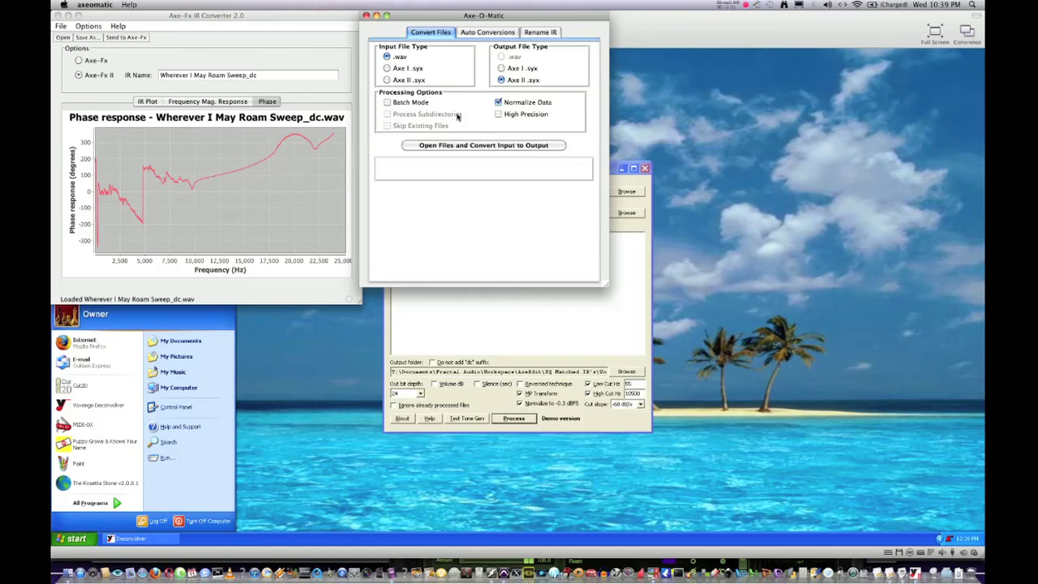
- Switch to Axe-Edit and open Axe-Manage to the Axe-Fx User Cabs list
key("super+Tab")
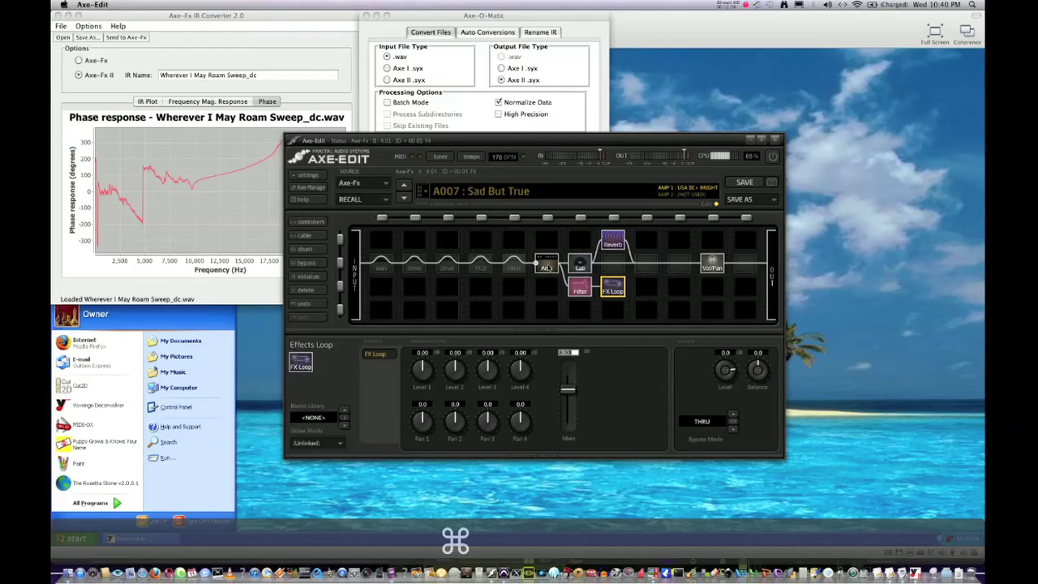
left_click(310, 187)
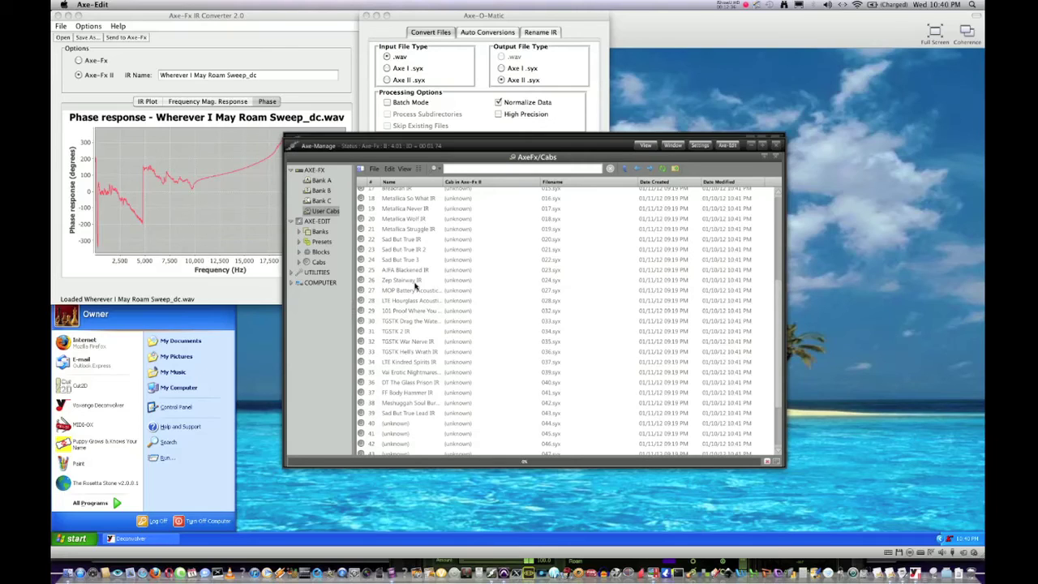
- Start importing a cab into the unused user cab slot 40
scroll(409, 324, "down", 3)
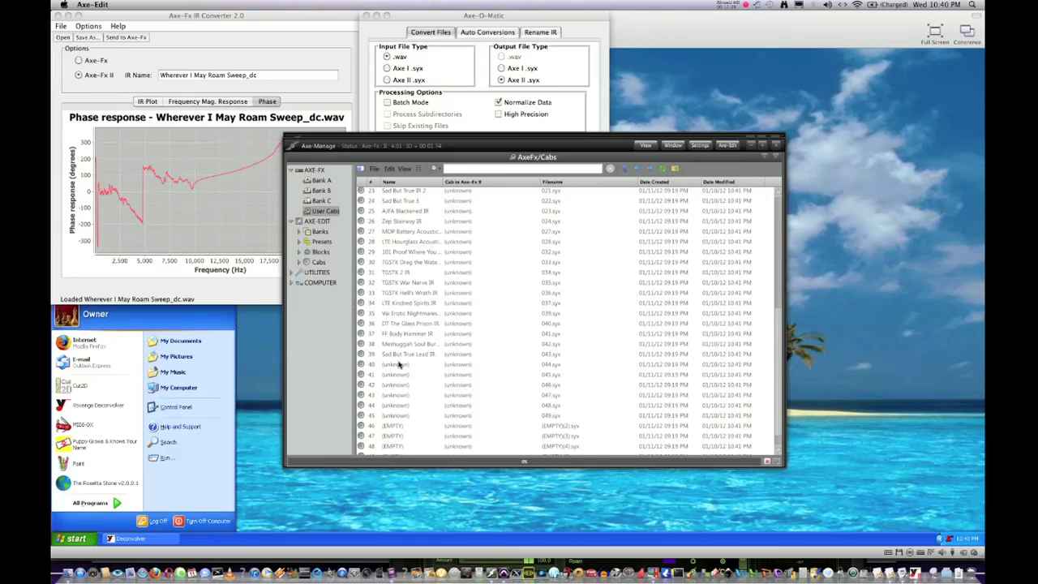
double_click(398, 365)
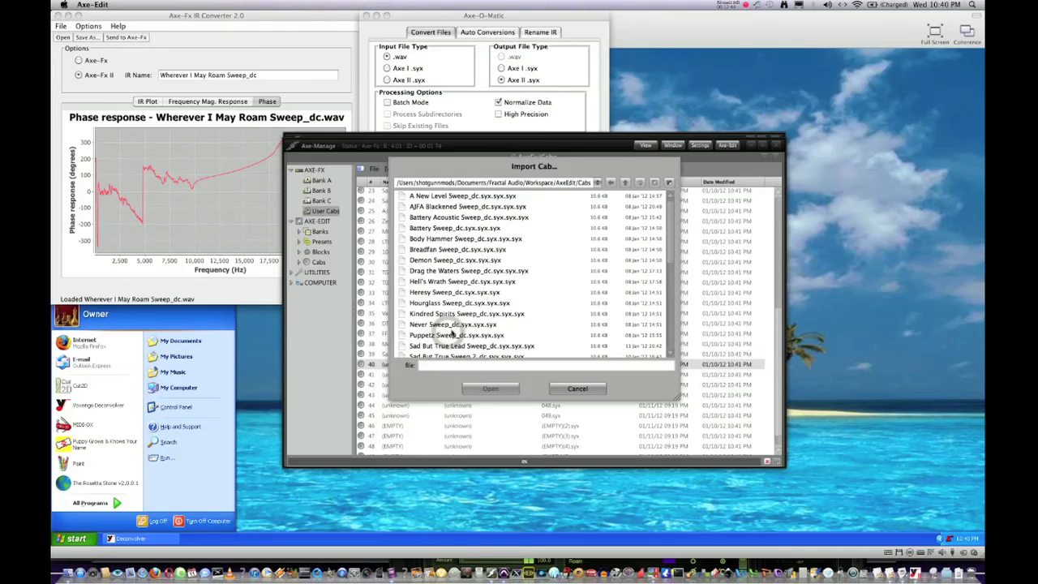
- Switch to Finder and put the converted Wherever I May Roam .syx file from the Voxengo folder into AxeEdit's Cabs folder
key("super+Tab")
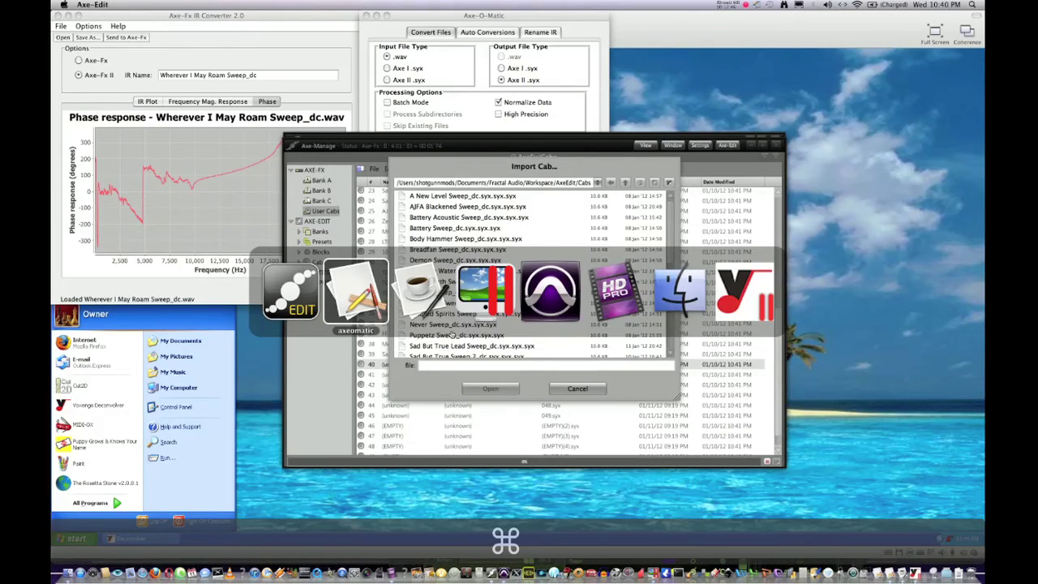
key("super+Tab")
key("super+Tab")
key("super+Tab")
key("super+Tab")
key("super+Tab")
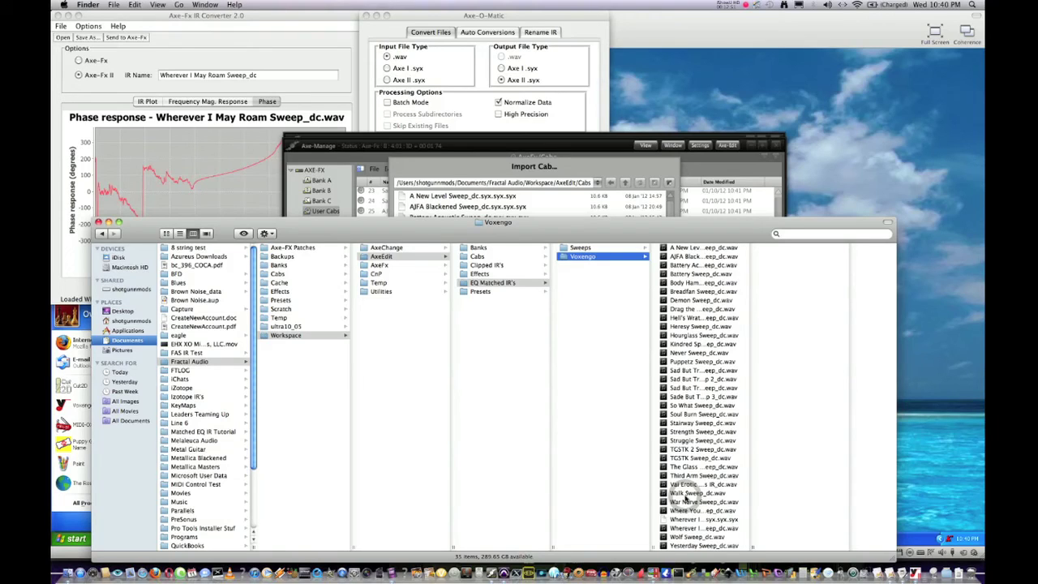
left_click(478, 256)
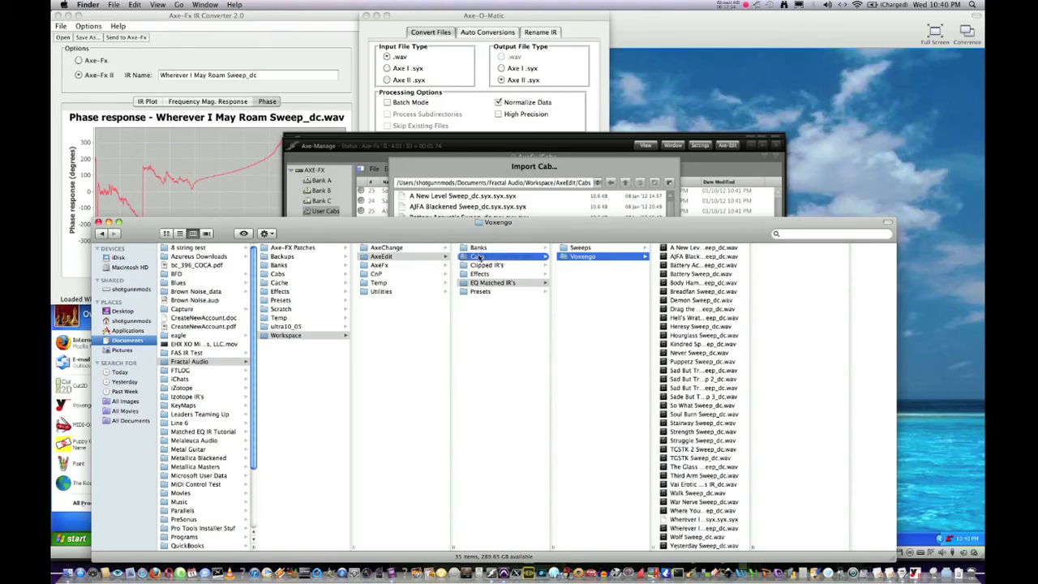
- Return to Axe-Edit, import the Wherever I May Roam cab into slot 40, and send only that selected cab to the Axe-Fx
key("super+Tab")
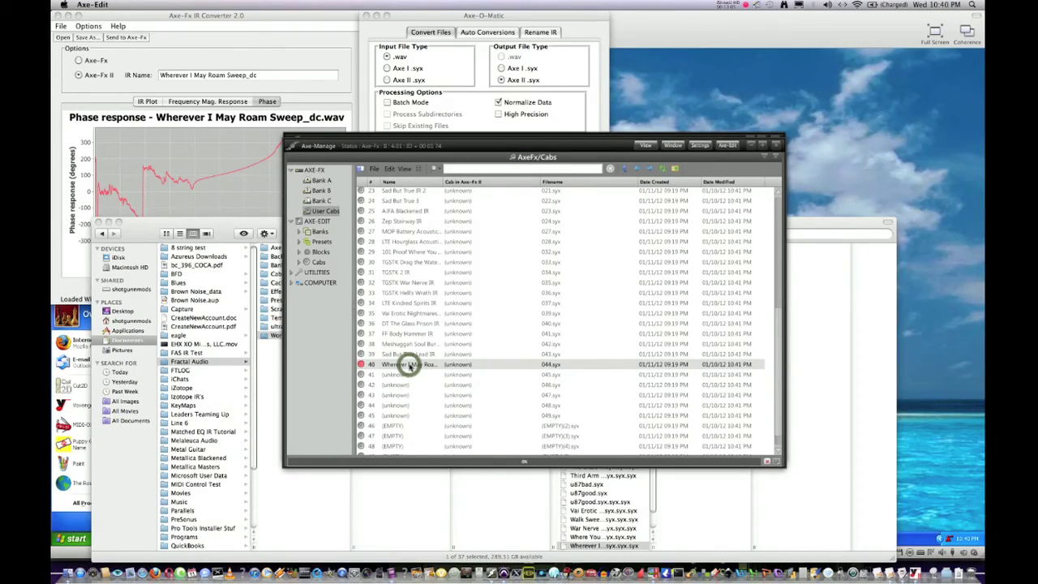
right_click(410, 365)
mouse_move(444, 359)
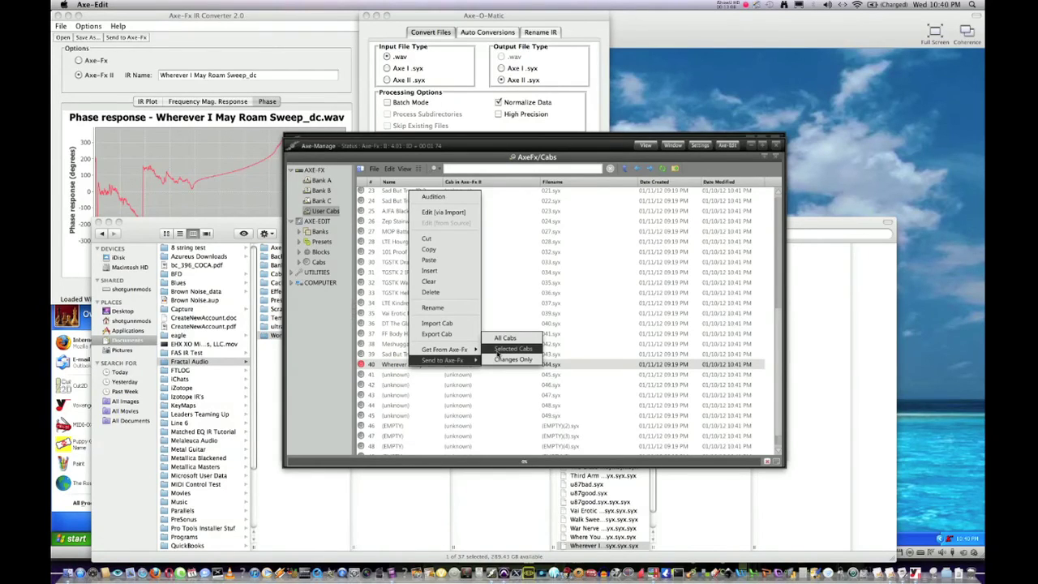
left_click(497, 353)
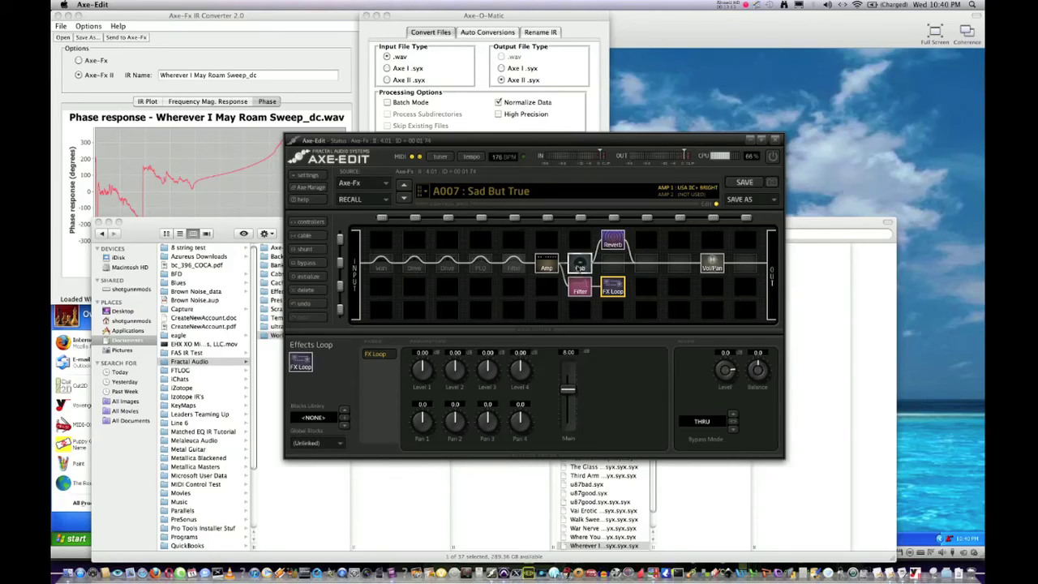
- Set the Cab block of the Sad But True preset to the user cab Wherever I May Roam IR
left_click(578, 265)
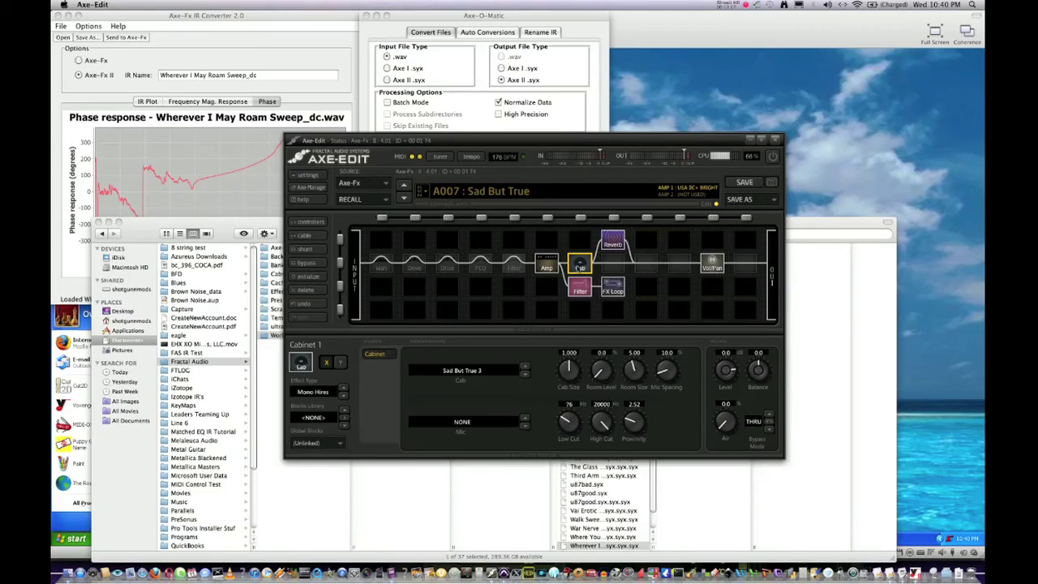
left_click(503, 374)
mouse_move(588, 381)
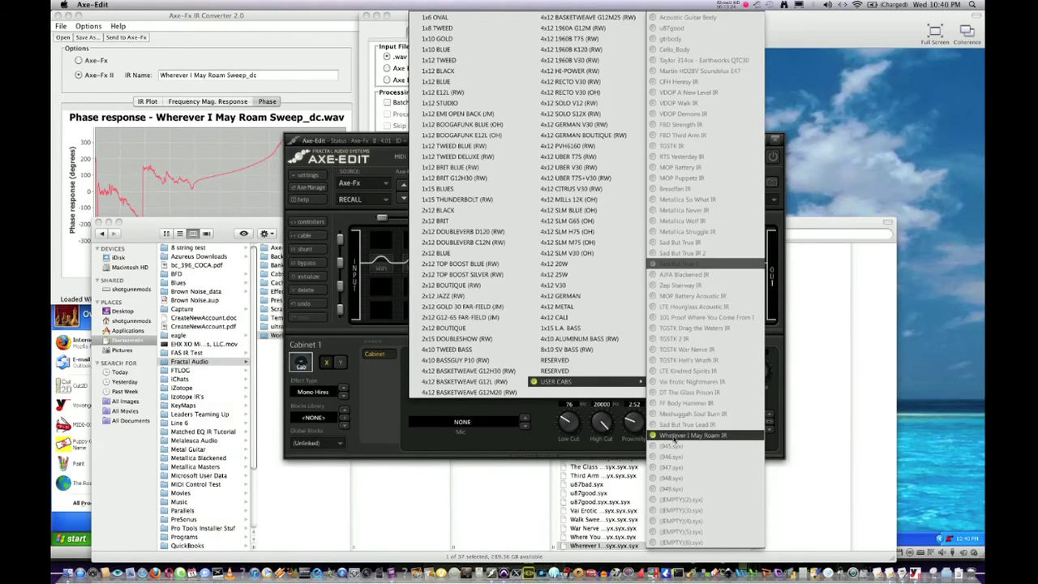
- Compare cabs by setting Cabinet 1 to the stock 4x12 GERMAN and back to the user cab Wherever I May Roam IR
key("super+Tab")
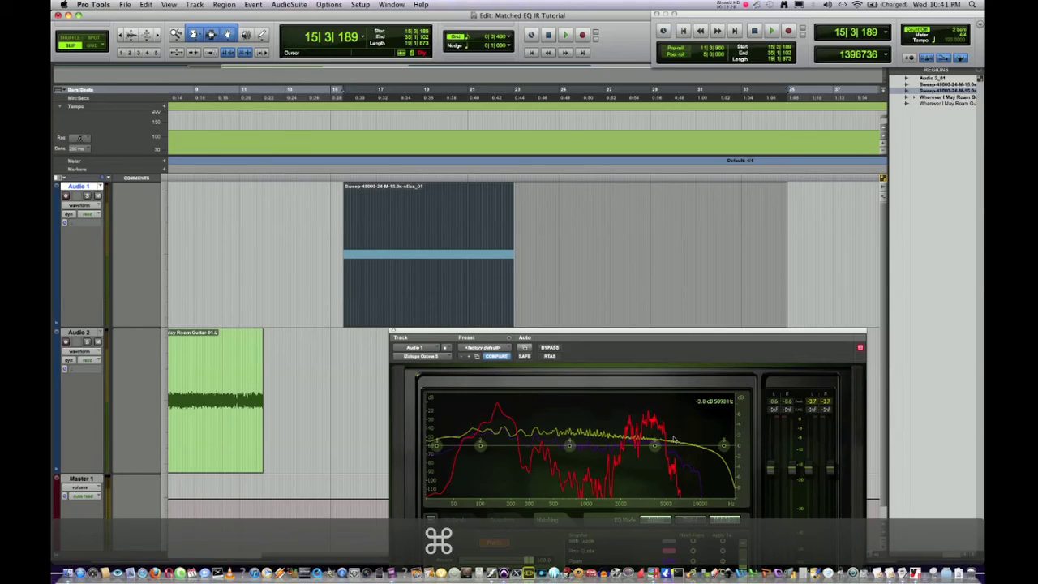
key("super+Tab")
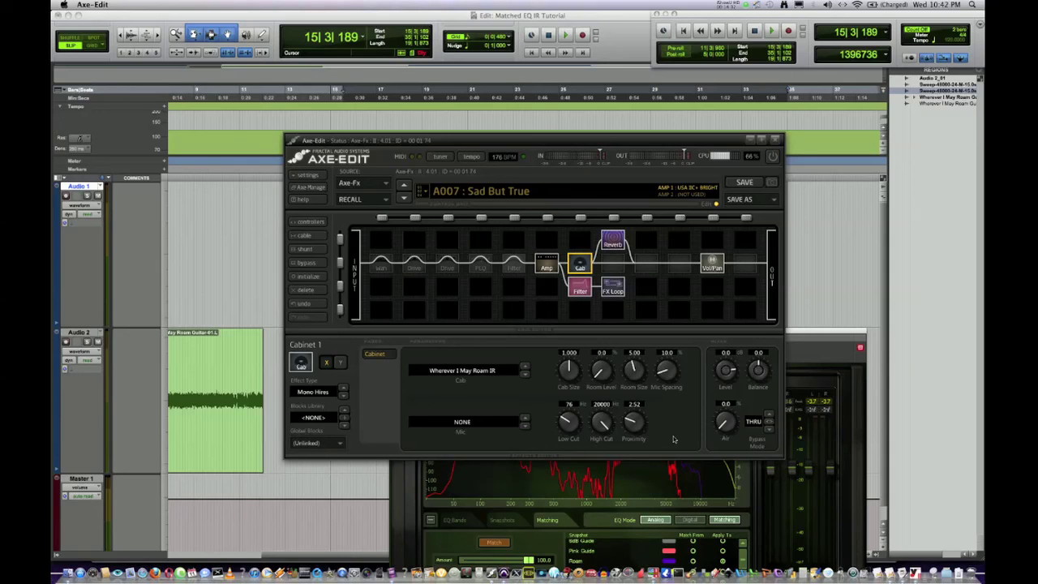
left_click(499, 372)
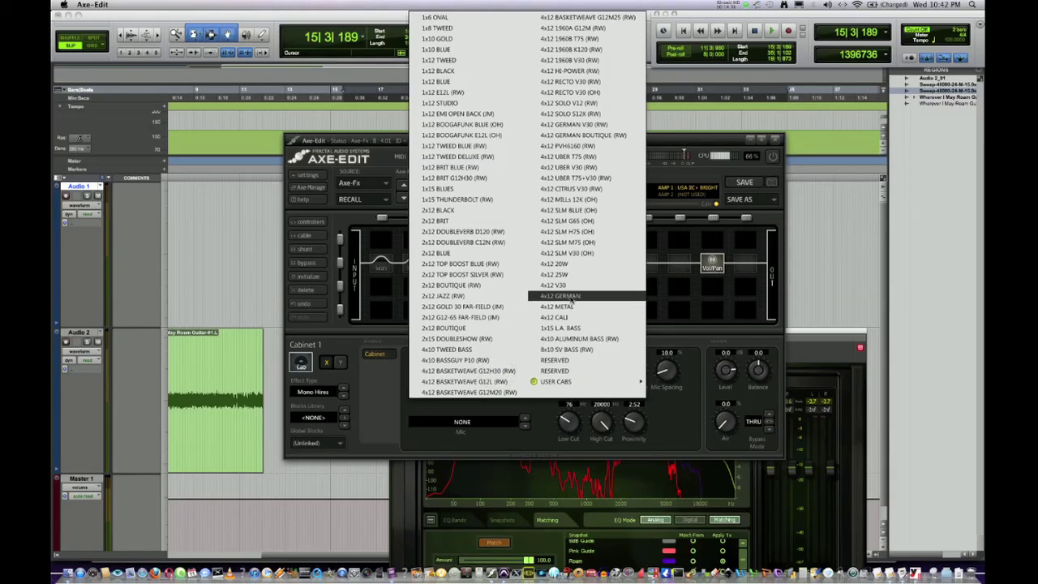
left_click(571, 298)
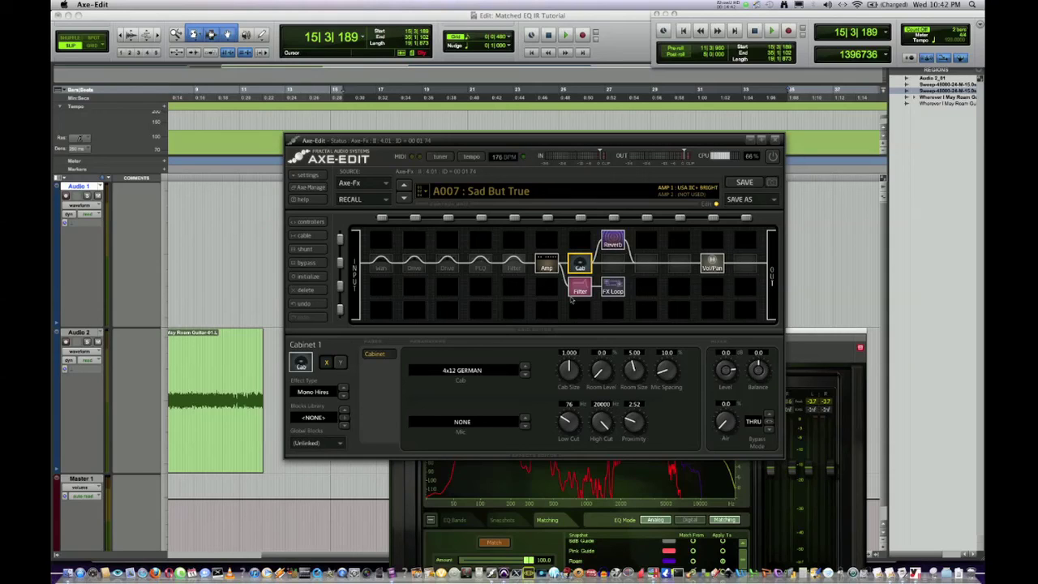
left_click(466, 374)
mouse_move(568, 382)
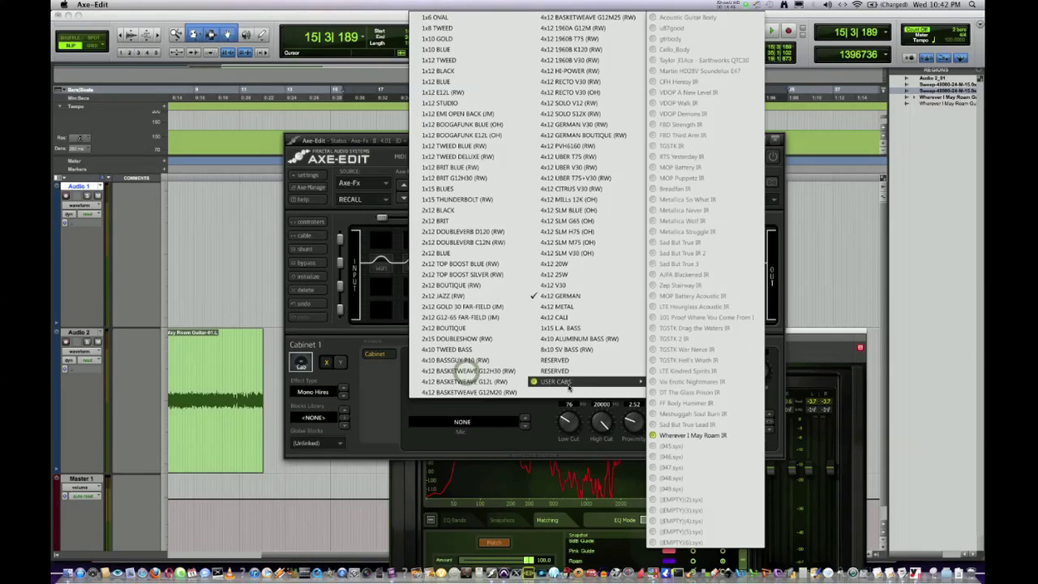
left_click(689, 435)
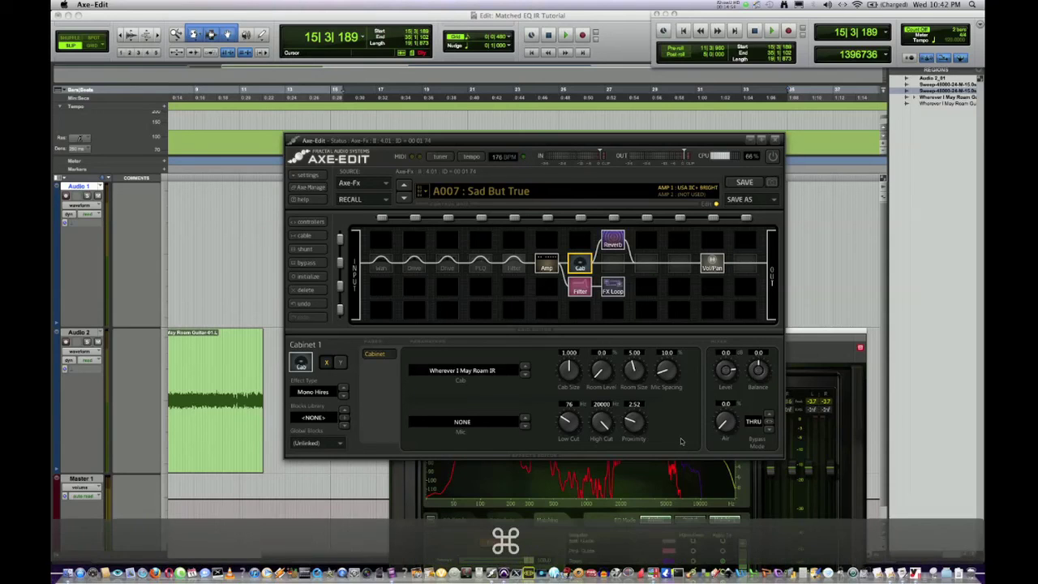
key("super+Tab")
key("super+Tab")
key("super+Tab")
key("super+Tab")
key("super+Tab")
key("super+Tab")
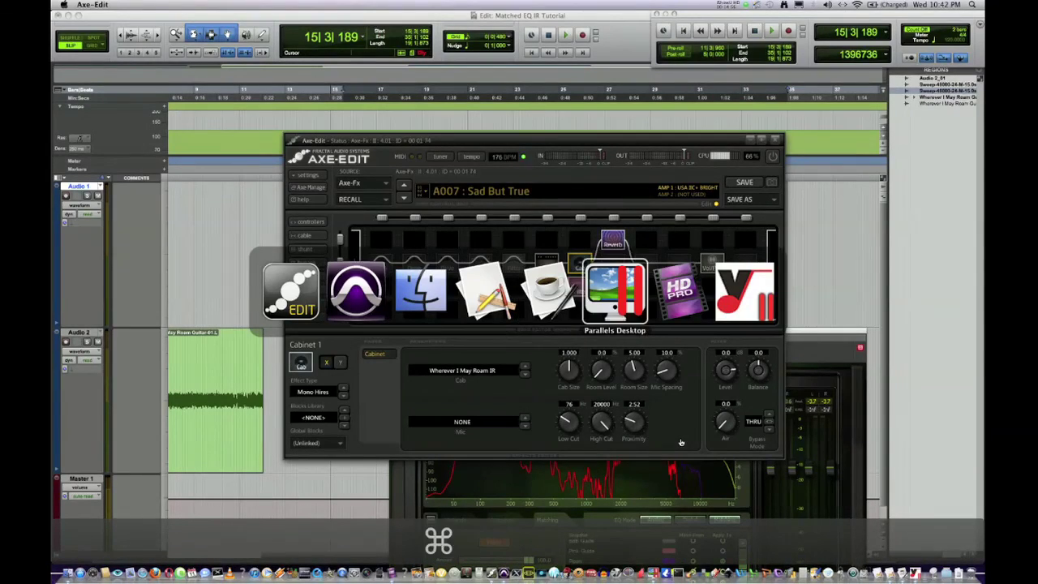